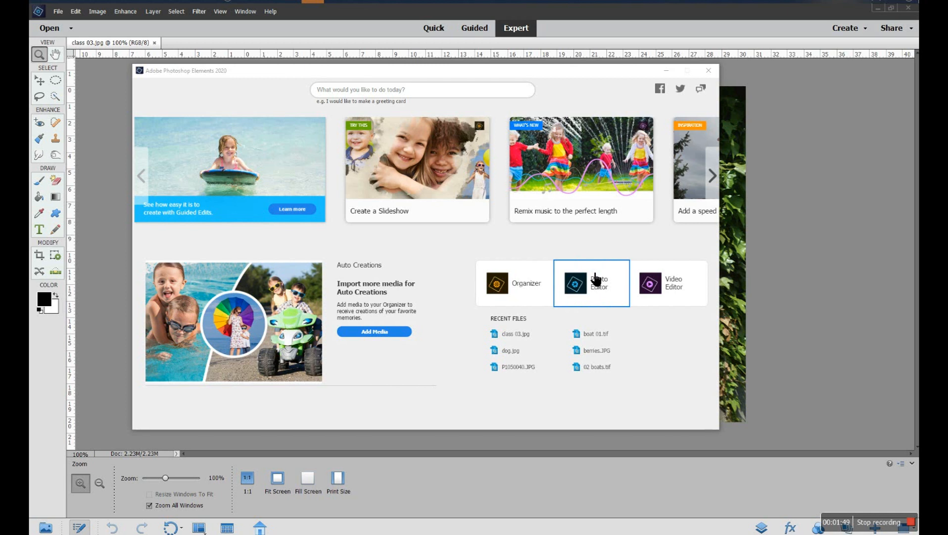
- Open the bridge photo DSC_0614.JPG from the scotlands places folder in the photo editor, alongside class 03.jpg
{"action": "left_click", "coordinate": [666, 72]}
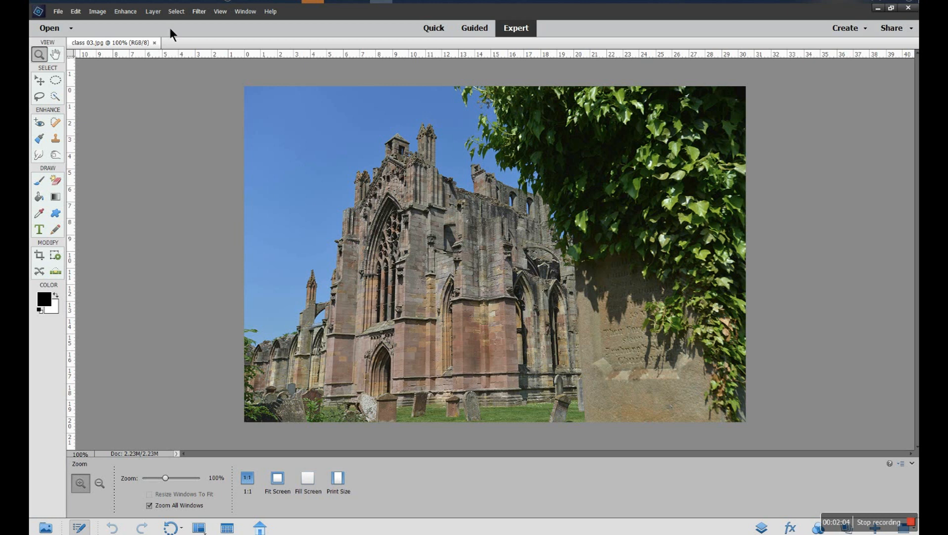
{"action": "mouse_move", "coordinate": [153, 1]}
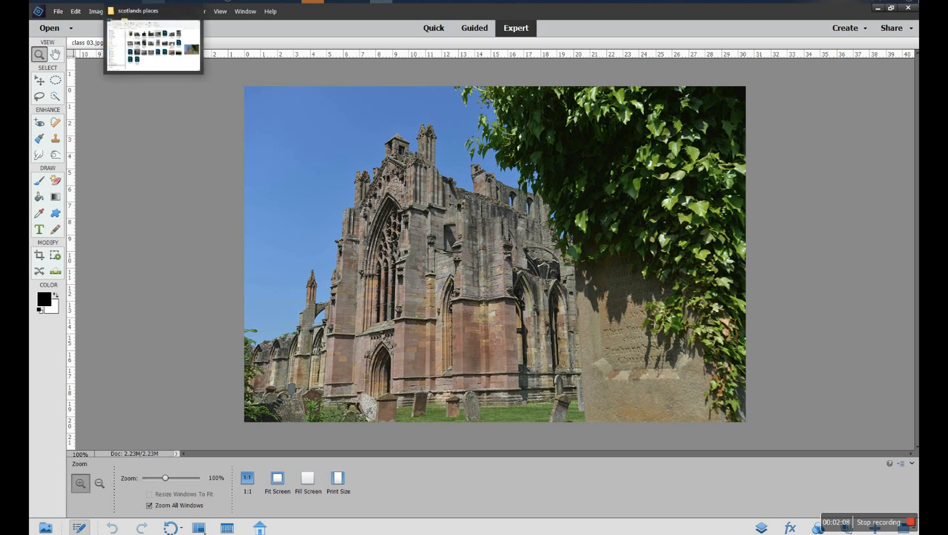
{"action": "left_click", "coordinate": [156, 38]}
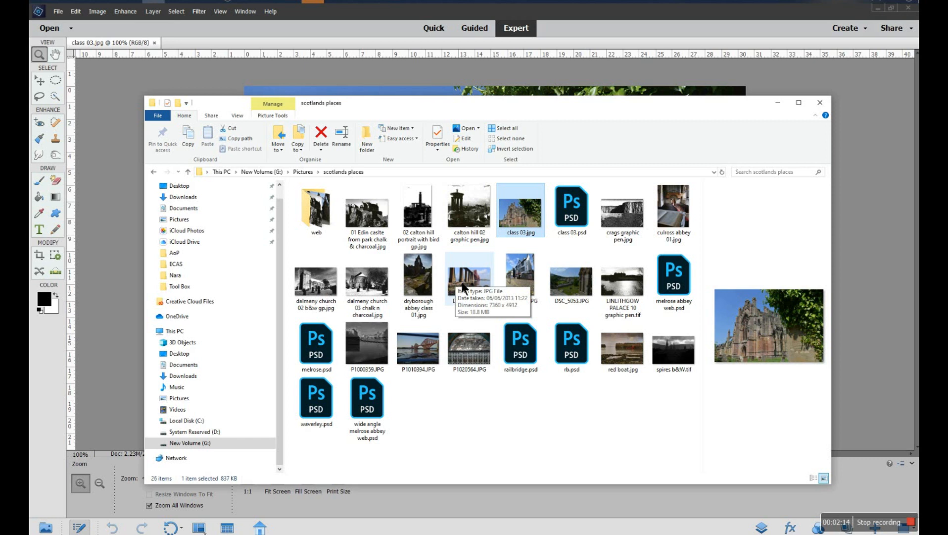
{"action": "left_click_drag", "start_coordinate": [478, 275], "coordinate": [135, 324]}
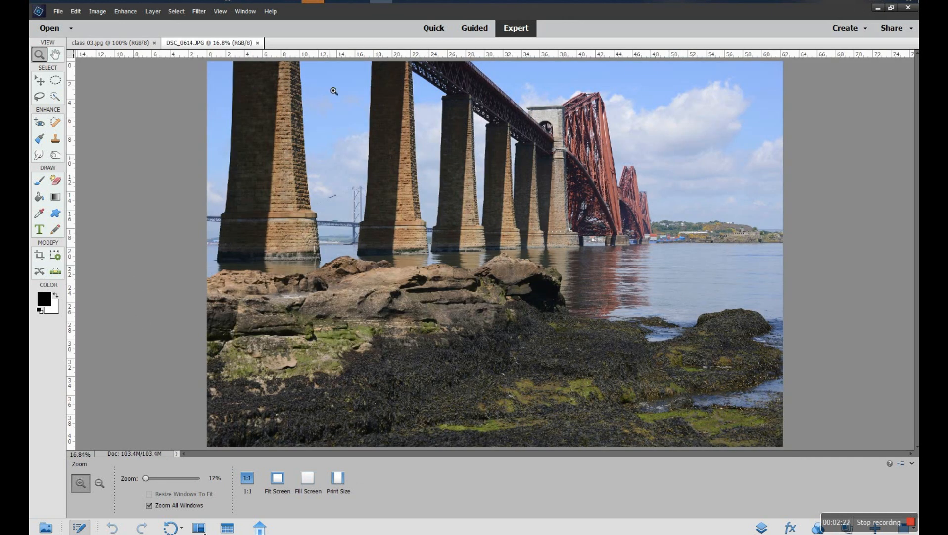
- View class 03.jpg in Quick mode, look over the Guided edits, and return to Expert mode
{"action": "left_click", "coordinate": [125, 50]}
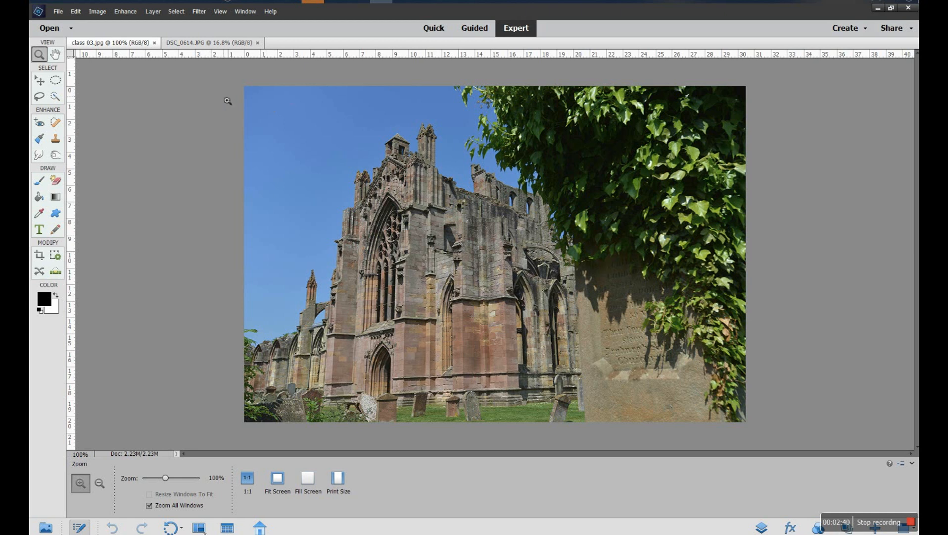
{"action": "left_click", "coordinate": [432, 28]}
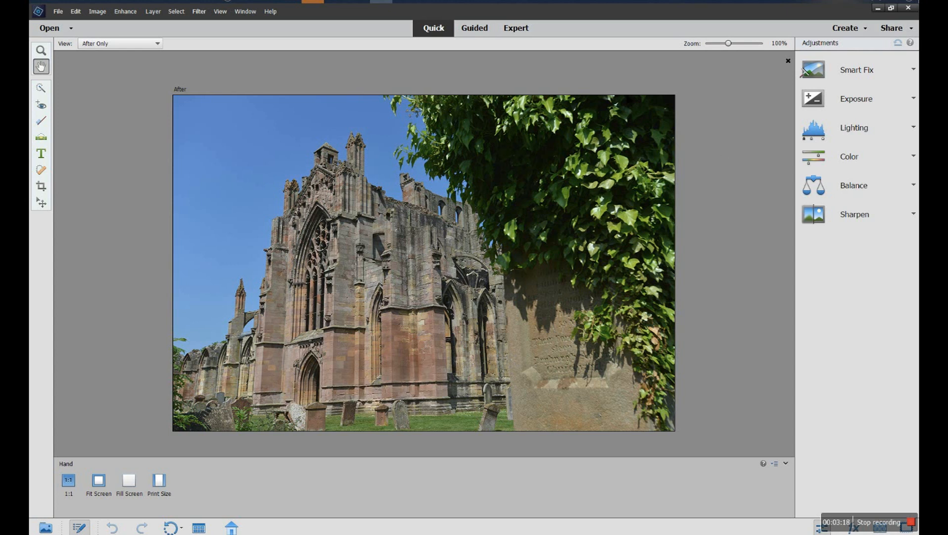
{"action": "left_click", "coordinate": [472, 33]}
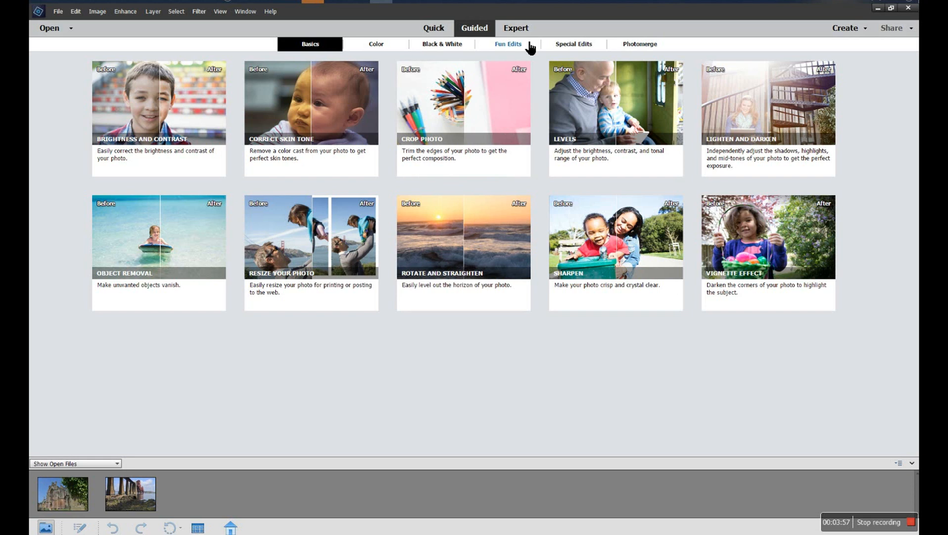
{"action": "left_click", "coordinate": [516, 31]}
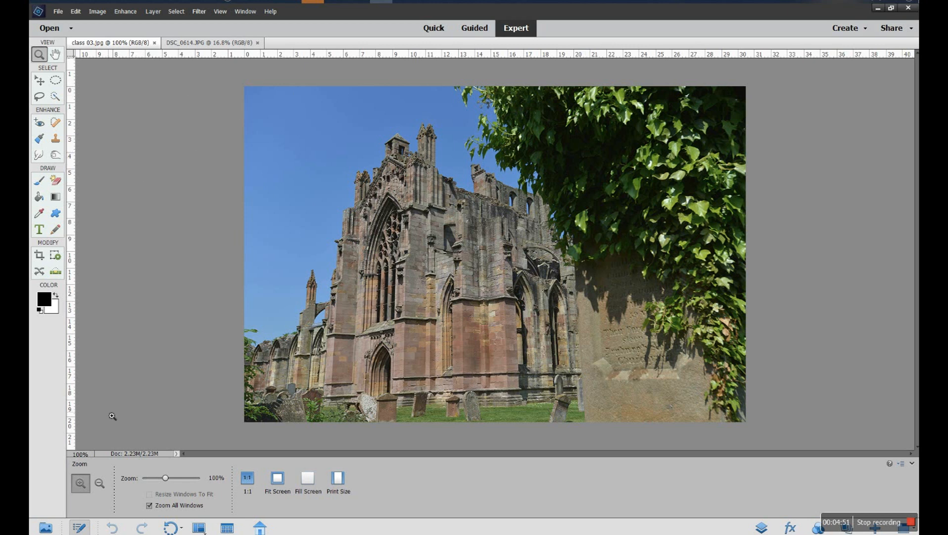
- Show the Photo Bin, switch between the abbey and bridge photos, and return to the tool options with class 03.jpg active
{"action": "left_click", "coordinate": [47, 527]}
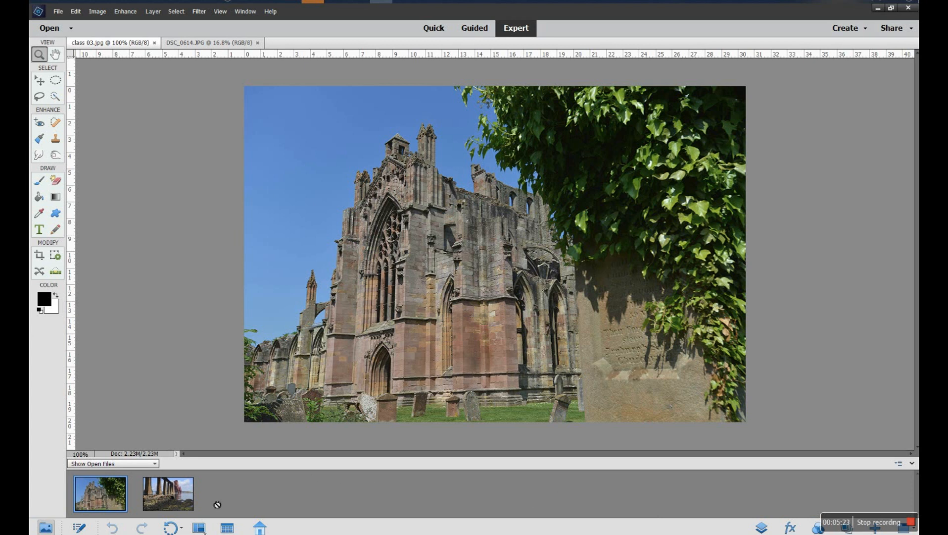
{"action": "left_click", "coordinate": [187, 498]}
{"action": "left_click", "coordinate": [103, 500]}
{"action": "left_click", "coordinate": [165, 502]}
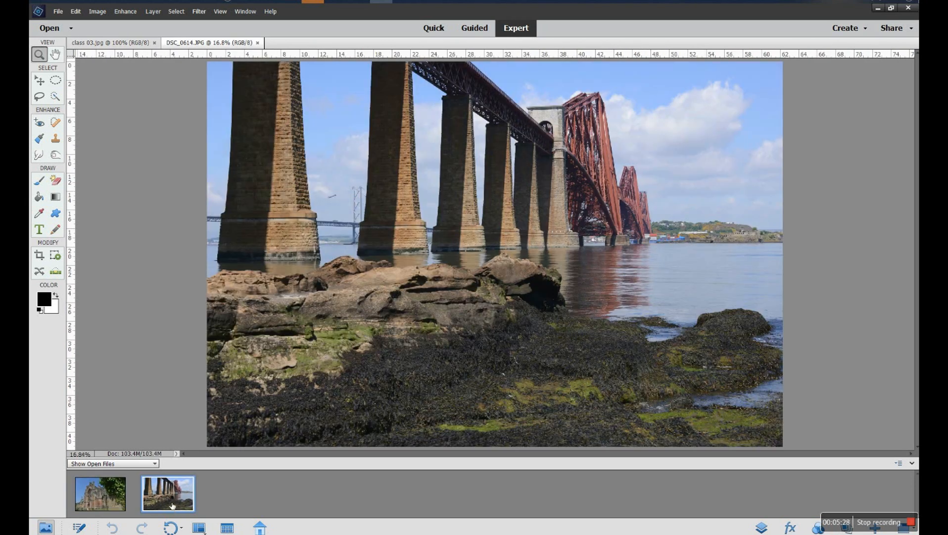
{"action": "left_click", "coordinate": [108, 504]}
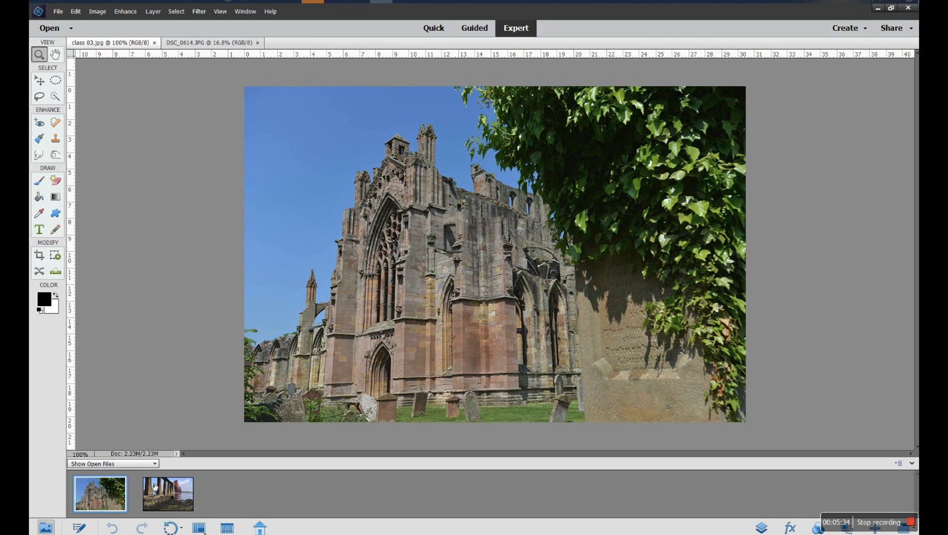
{"action": "left_click", "coordinate": [83, 530]}
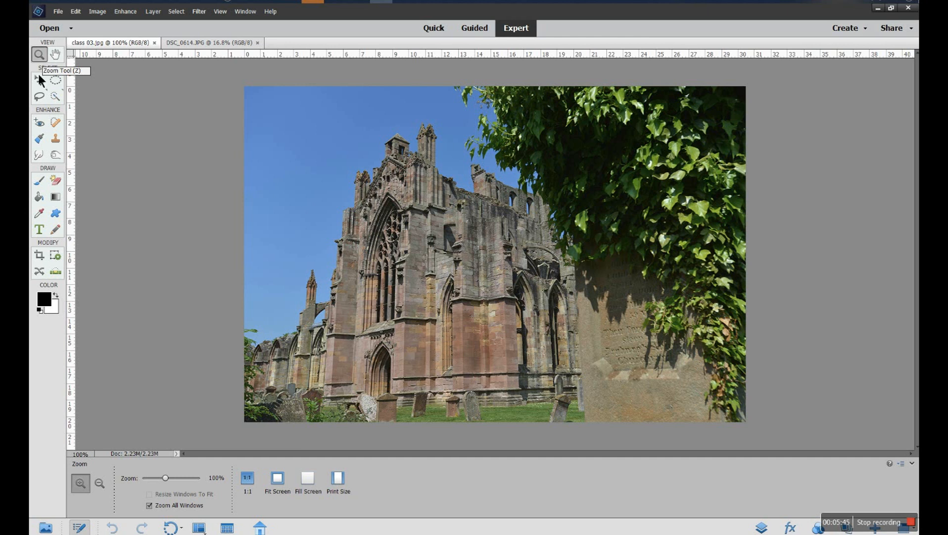
- Examine the options of the view and selection tools: Hand, Zoom, Elliptical Marquee, Move, Lasso and Quick Selection
{"action": "left_click", "coordinate": [55, 56]}
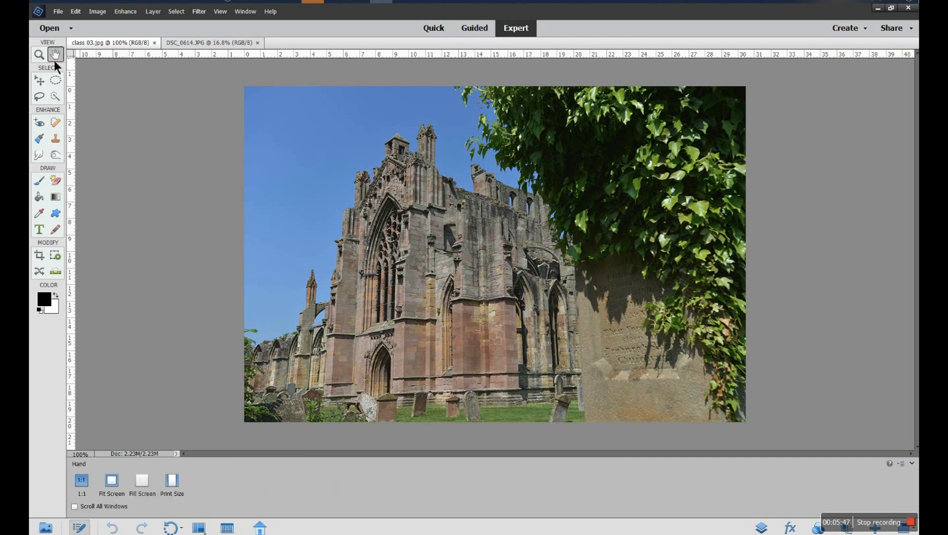
{"action": "left_click", "coordinate": [45, 58]}
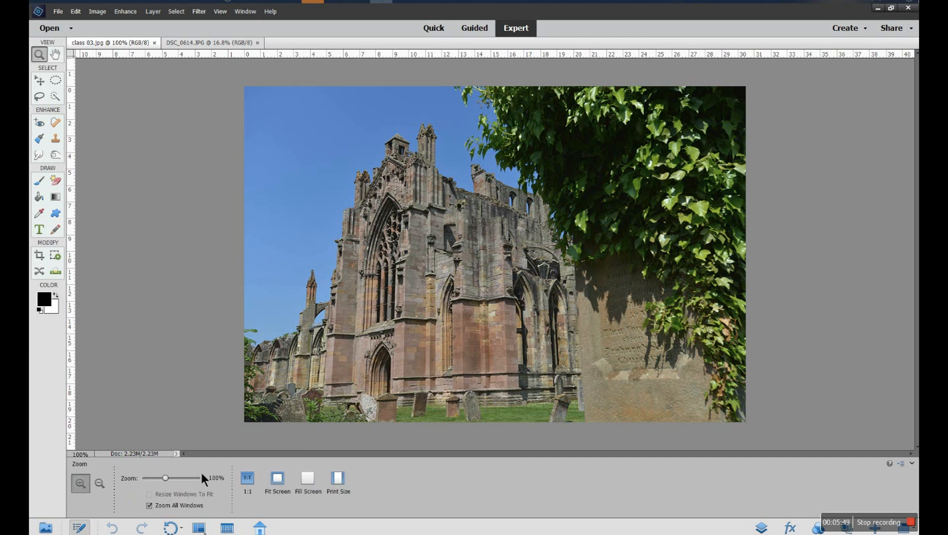
{"action": "left_click", "coordinate": [55, 57]}
{"action": "left_click", "coordinate": [56, 80]}
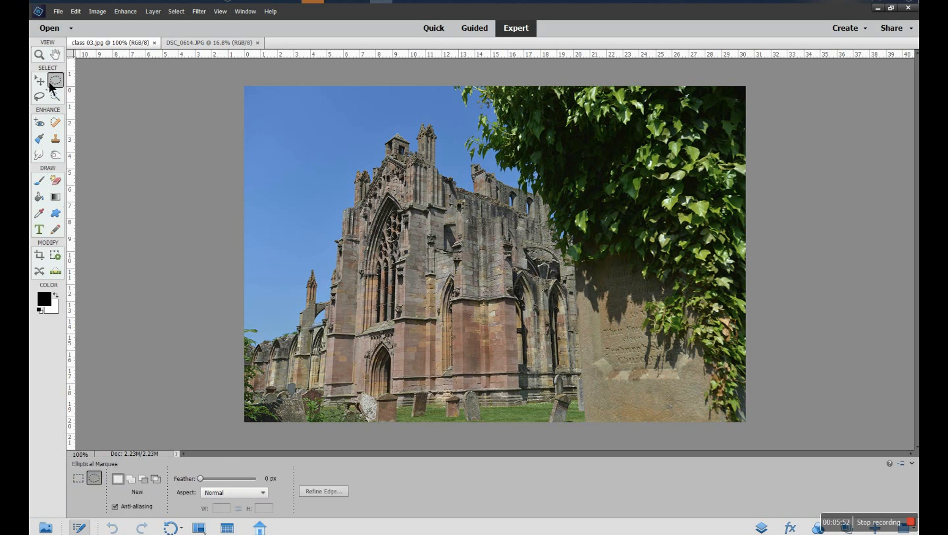
{"action": "left_click", "coordinate": [41, 81]}
{"action": "left_click", "coordinate": [39, 97]}
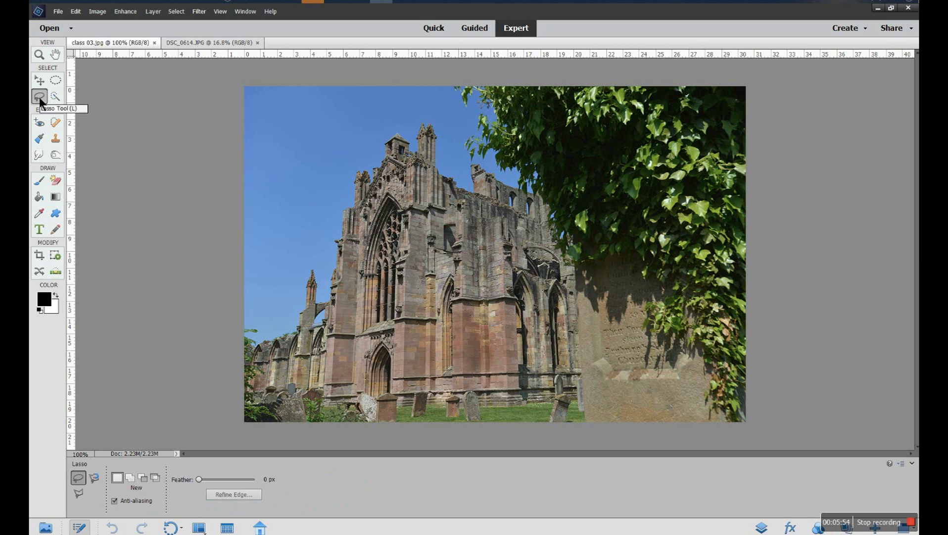
{"action": "left_click", "coordinate": [53, 97]}
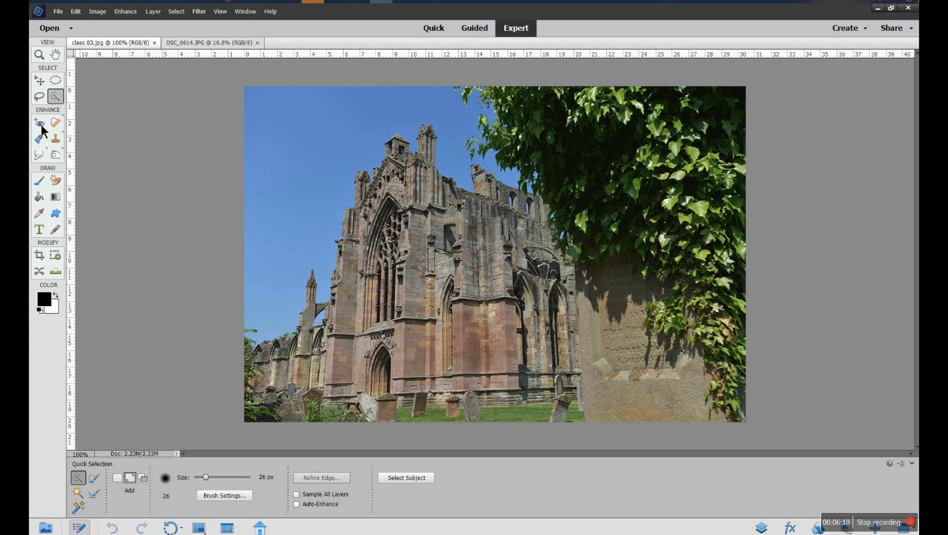
- Examine the options of the drawing tools, including Brush, Magic Eraser, Gradient, Paint Bucket and Pencil
{"action": "left_click", "coordinate": [40, 181]}
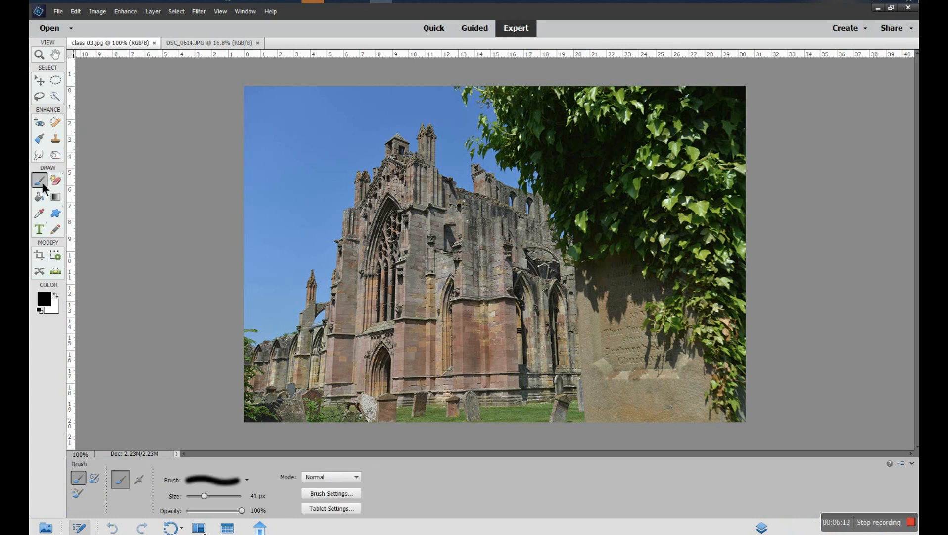
{"action": "left_click", "coordinate": [55, 181]}
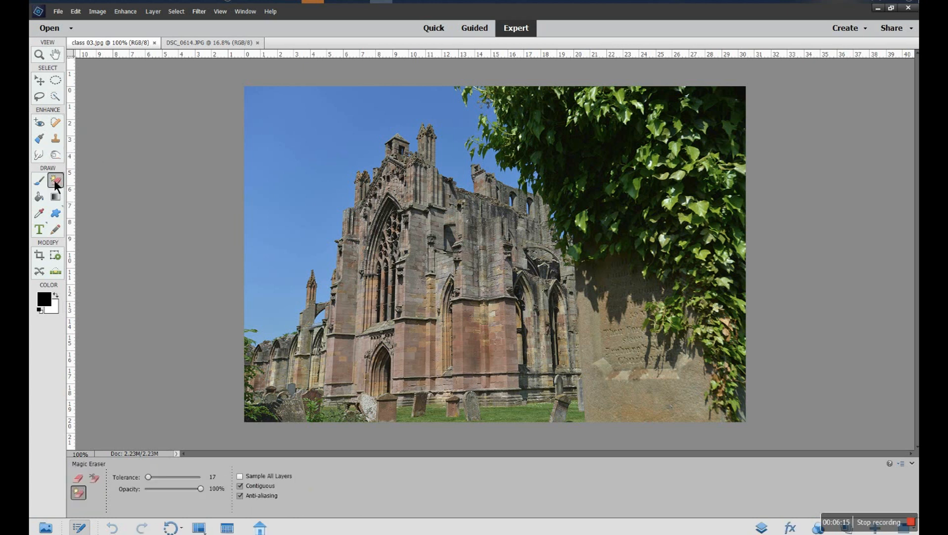
{"action": "left_click", "coordinate": [55, 197]}
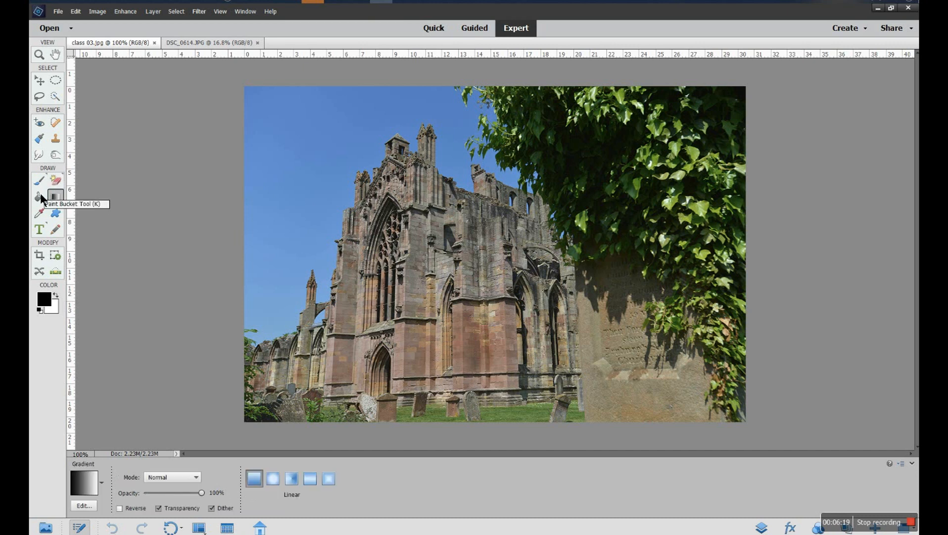
{"action": "left_click", "coordinate": [41, 195]}
{"action": "left_click", "coordinate": [39, 182]}
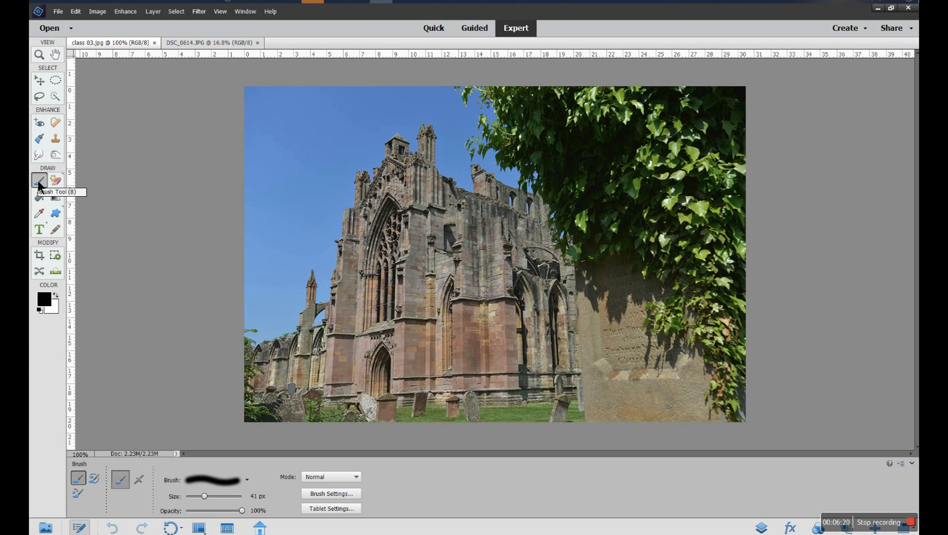
{"action": "left_click", "coordinate": [39, 232]}
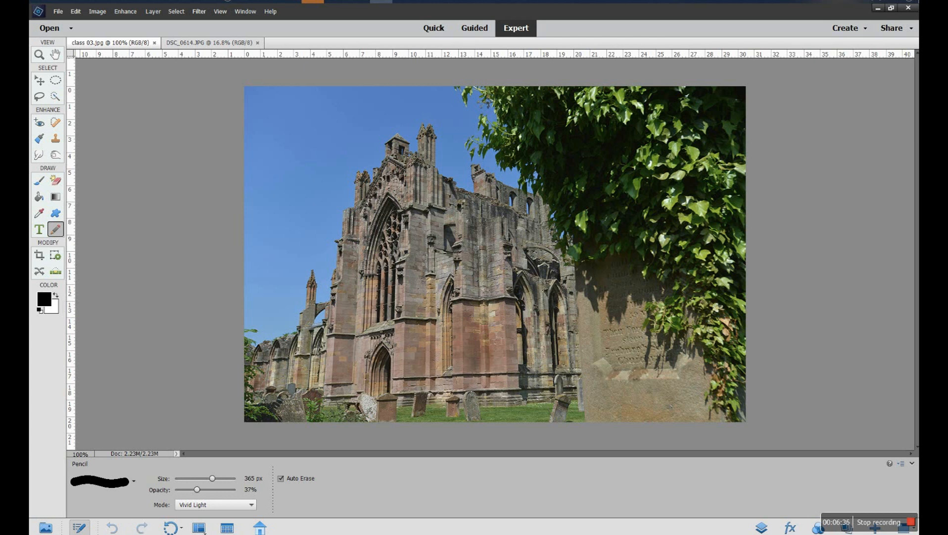
- Rotate class 03.jpg 90° left four times, completing a full turn
{"action": "left_click", "coordinate": [170, 527]}
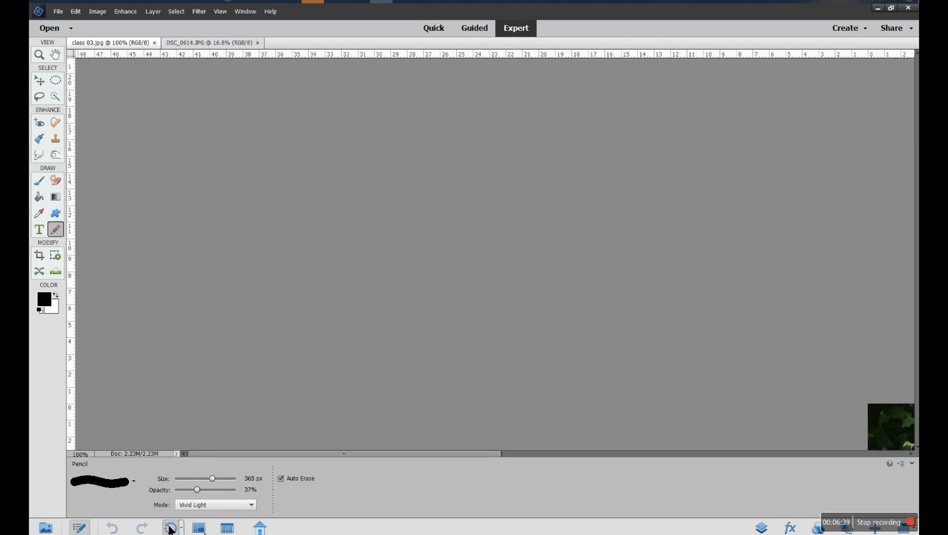
{"action": "left_click", "coordinate": [169, 528]}
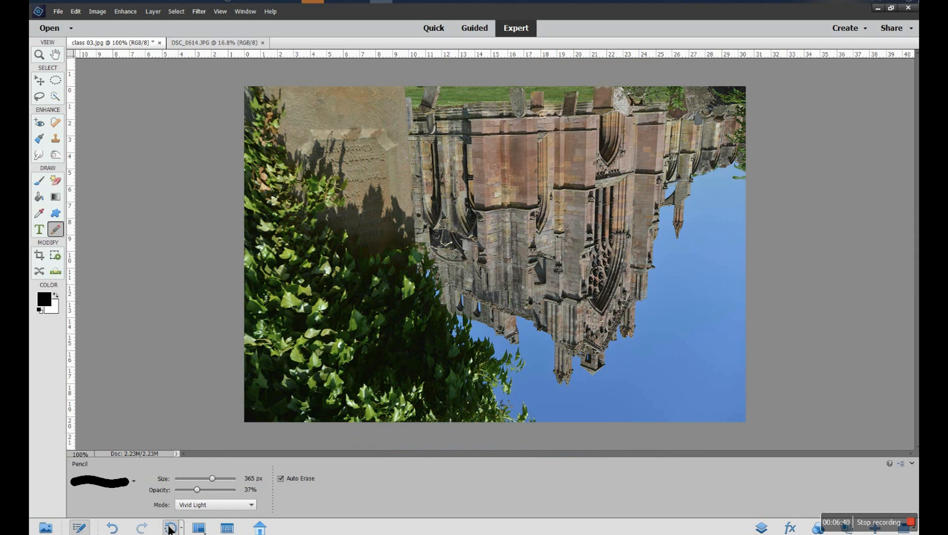
{"action": "left_click", "coordinate": [170, 528]}
{"action": "left_click", "coordinate": [169, 528]}
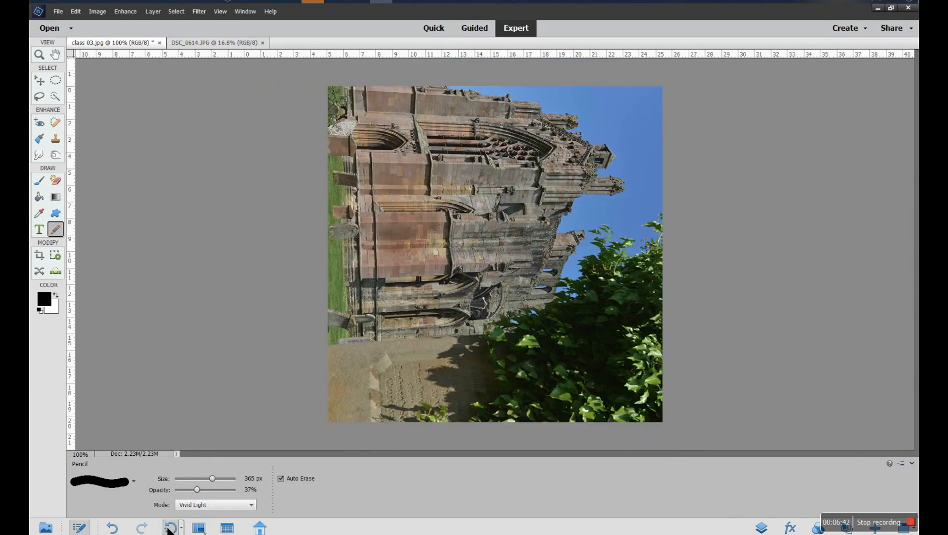
- Activate the Zoom tool, switch to the Elements Organizer, and return to the Photo Editor
{"action": "left_click", "coordinate": [200, 528]}
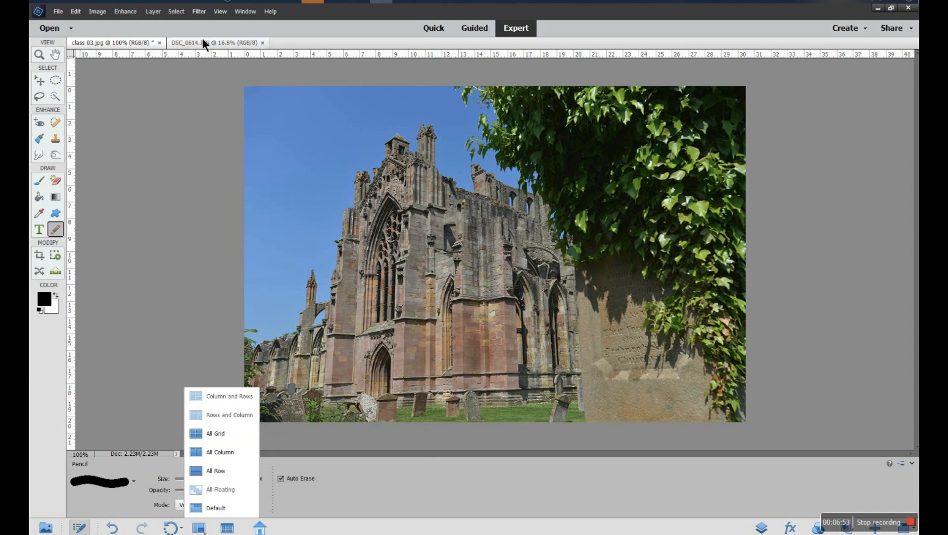
{"action": "left_click", "coordinate": [40, 54]}
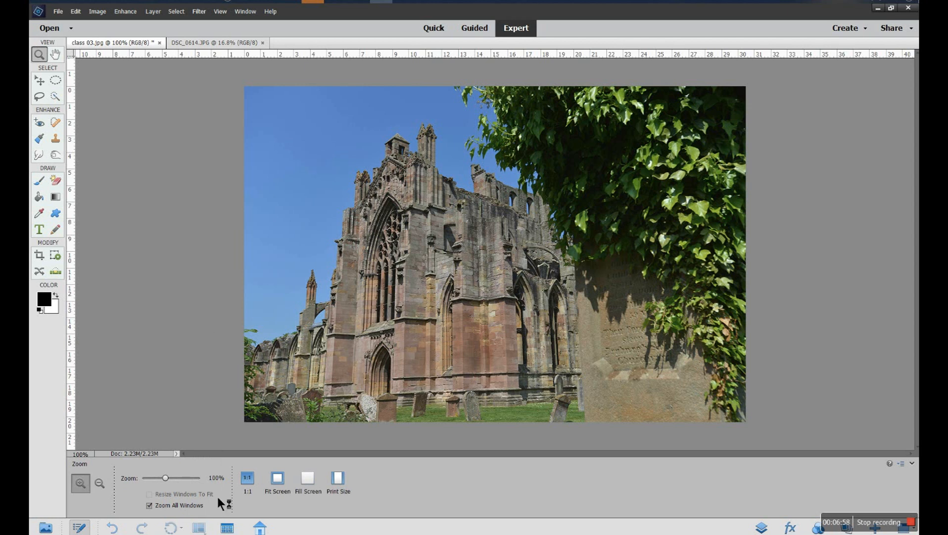
{"action": "left_click", "coordinate": [224, 529]}
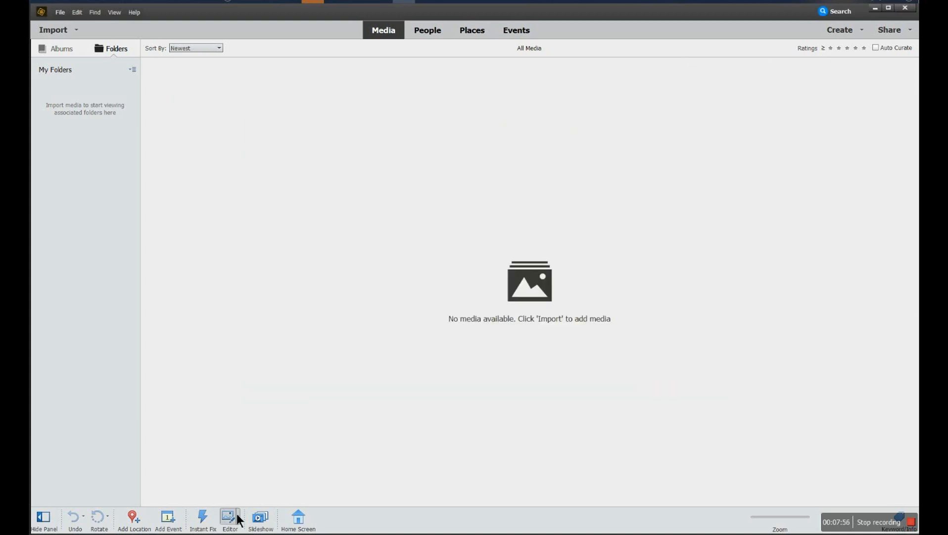
{"action": "left_click", "coordinate": [237, 515]}
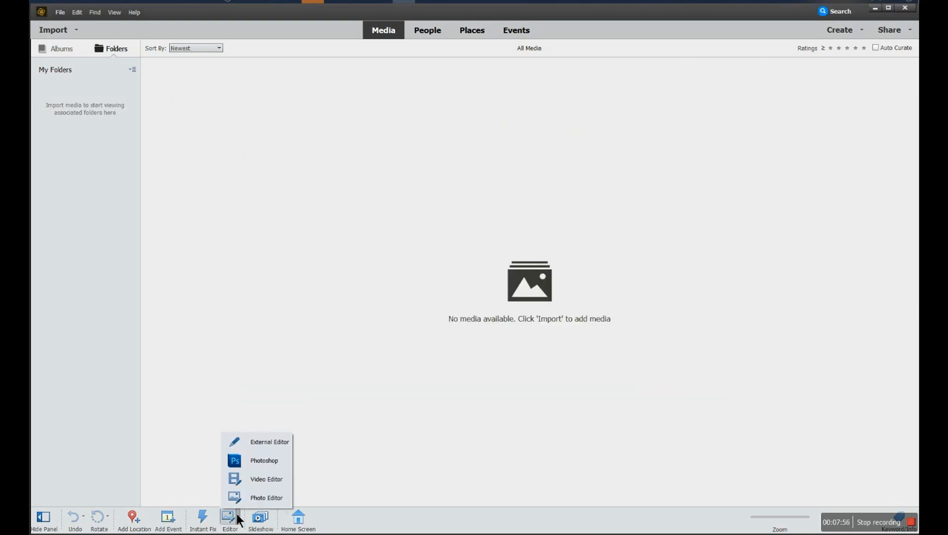
{"action": "left_click", "coordinate": [256, 497]}
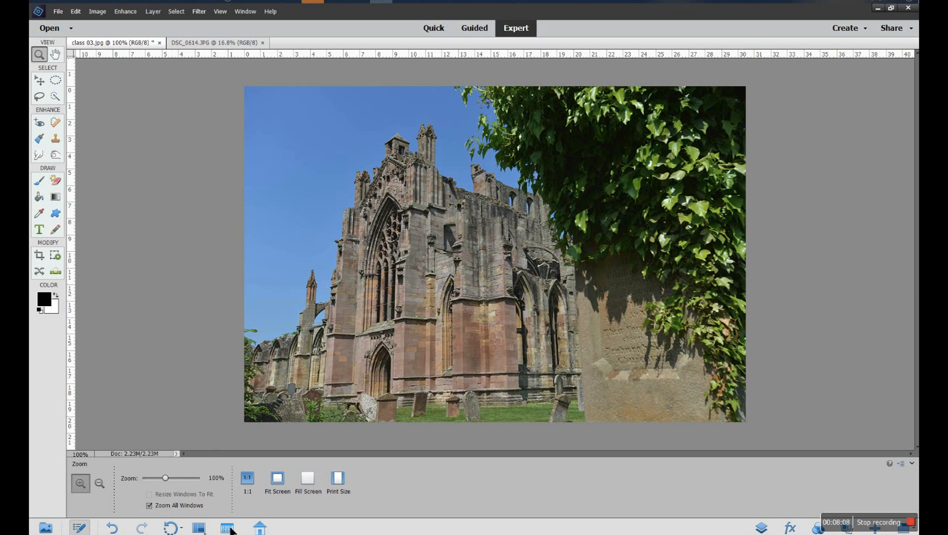
- Arrange the two open photos side by side with the All Column layout
{"action": "left_click", "coordinate": [199, 528]}
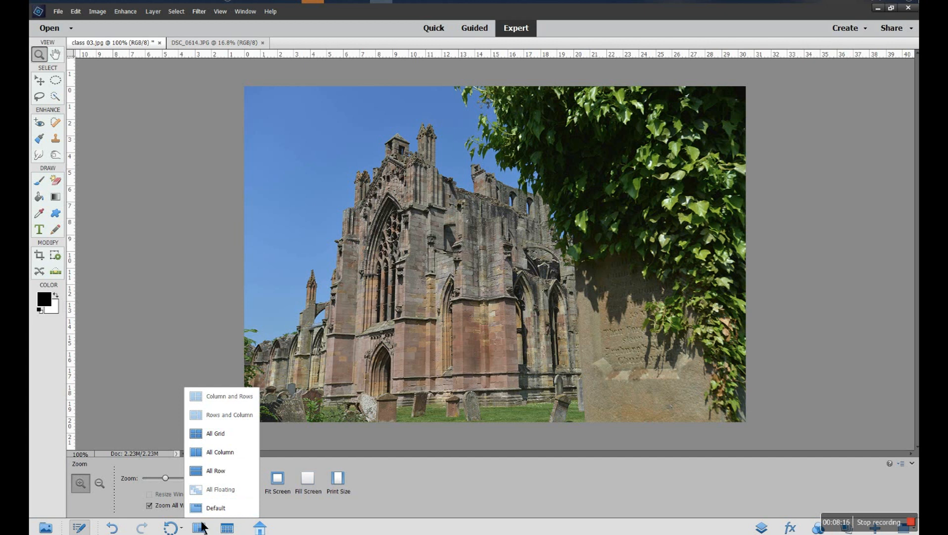
{"action": "left_click", "coordinate": [216, 445]}
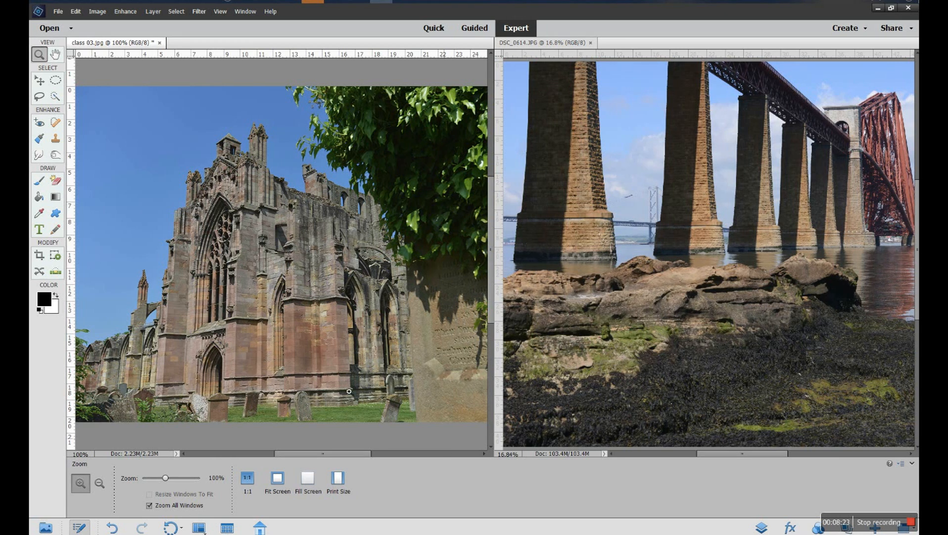
{"action": "left_click", "coordinate": [205, 529]}
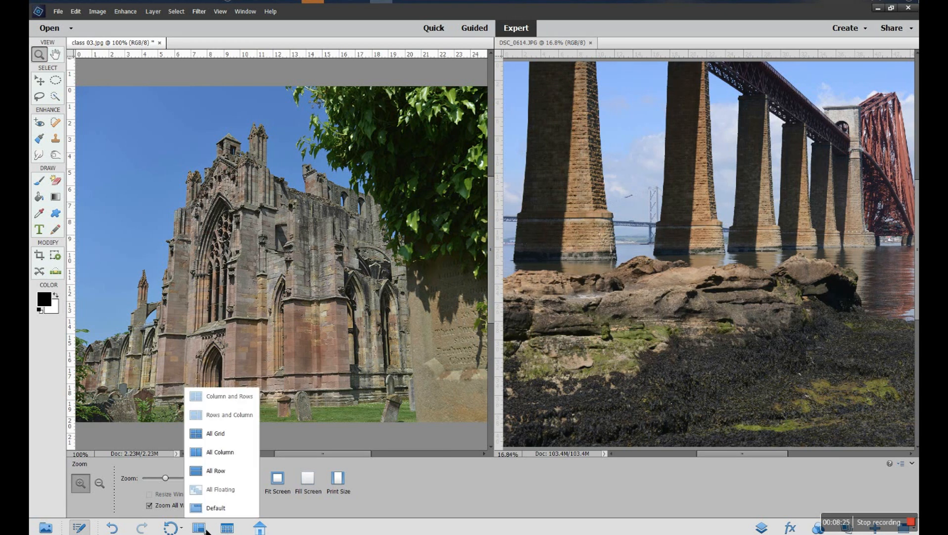
{"action": "left_click", "coordinate": [213, 456]}
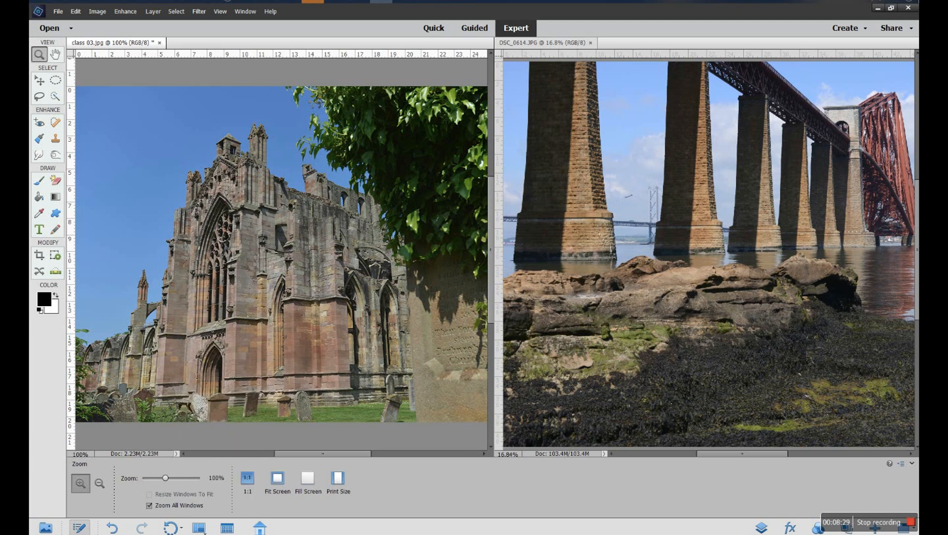
- Stack the two open photos with the All Row layout and return them to the Default layout
{"action": "left_click", "coordinate": [200, 528]}
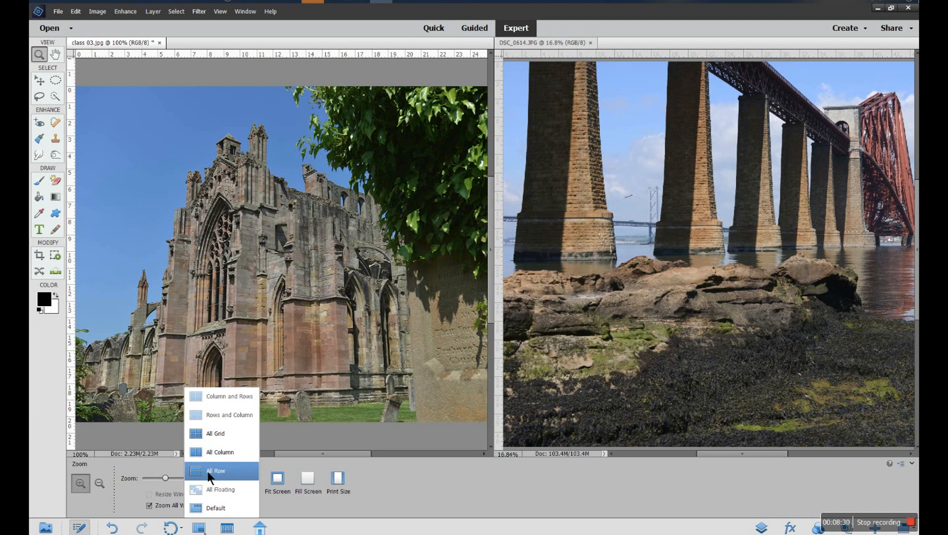
{"action": "left_click", "coordinate": [208, 470]}
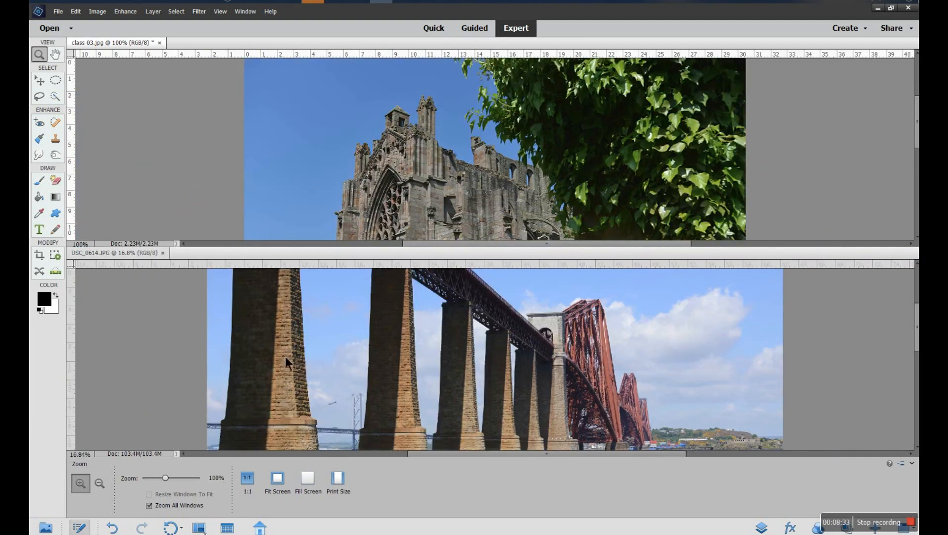
{"action": "left_click", "coordinate": [200, 527]}
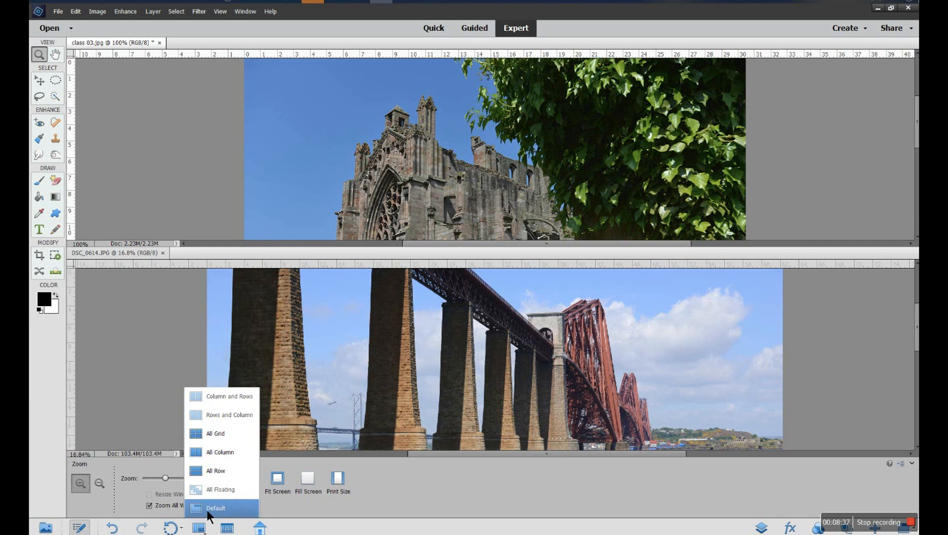
{"action": "left_click", "coordinate": [207, 508]}
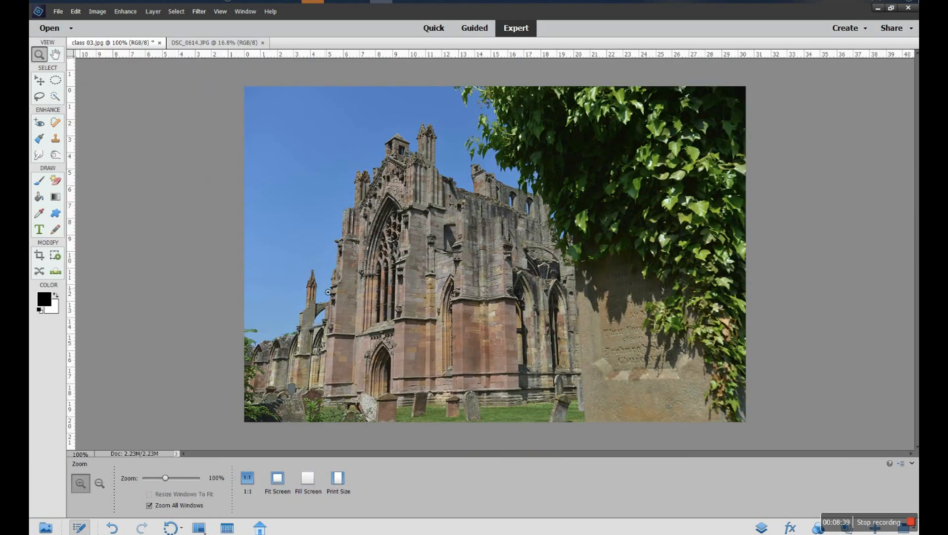
- Show the two photos side by side in the All Column layout and restore the Default layout
{"action": "left_click", "coordinate": [200, 528]}
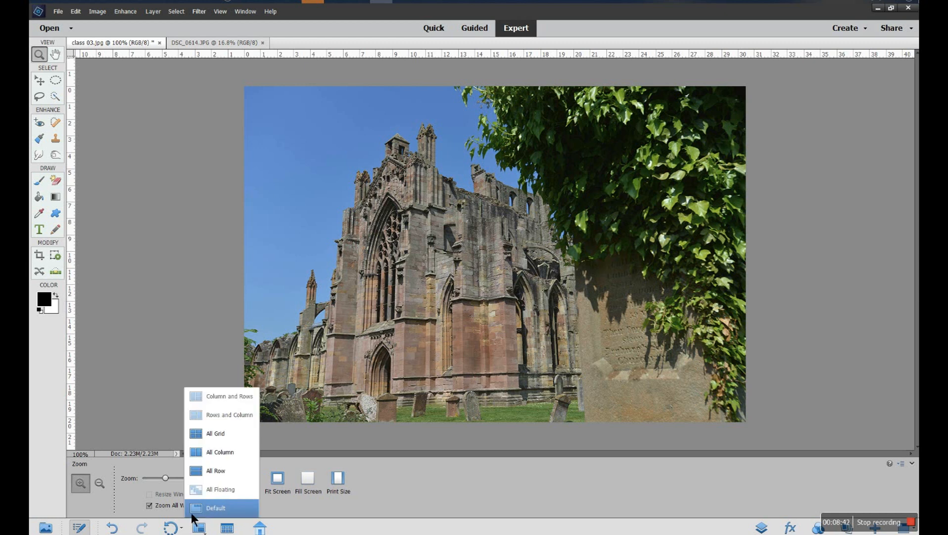
{"action": "left_click", "coordinate": [213, 451]}
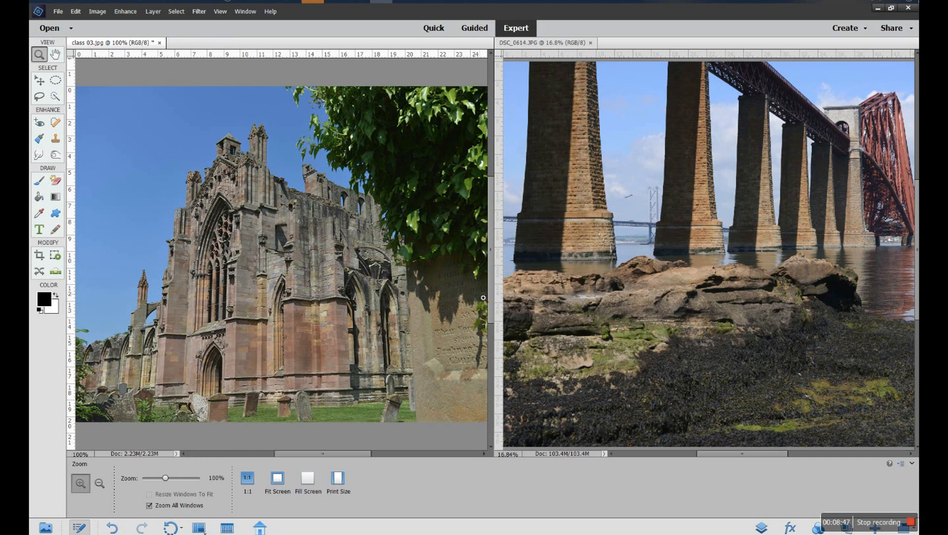
{"action": "left_click", "coordinate": [200, 527]}
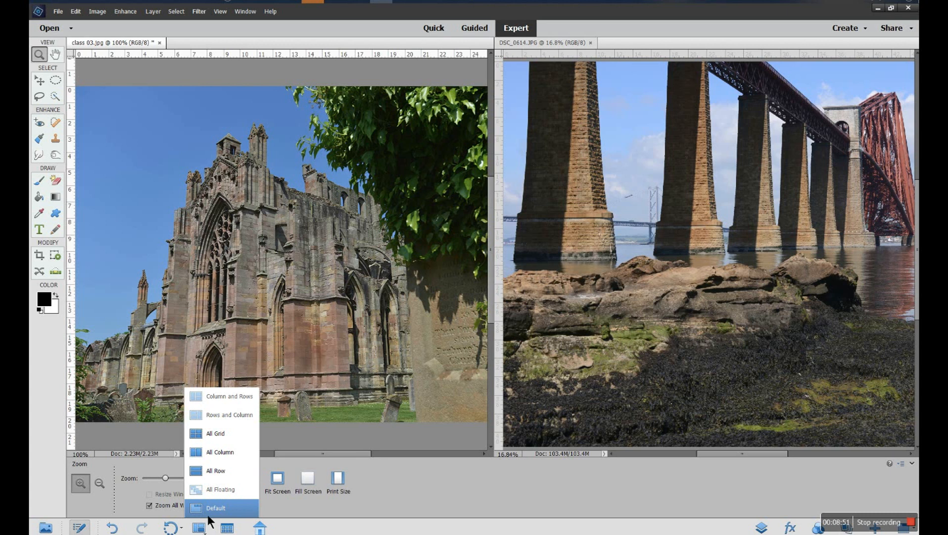
{"action": "left_click", "coordinate": [210, 510]}
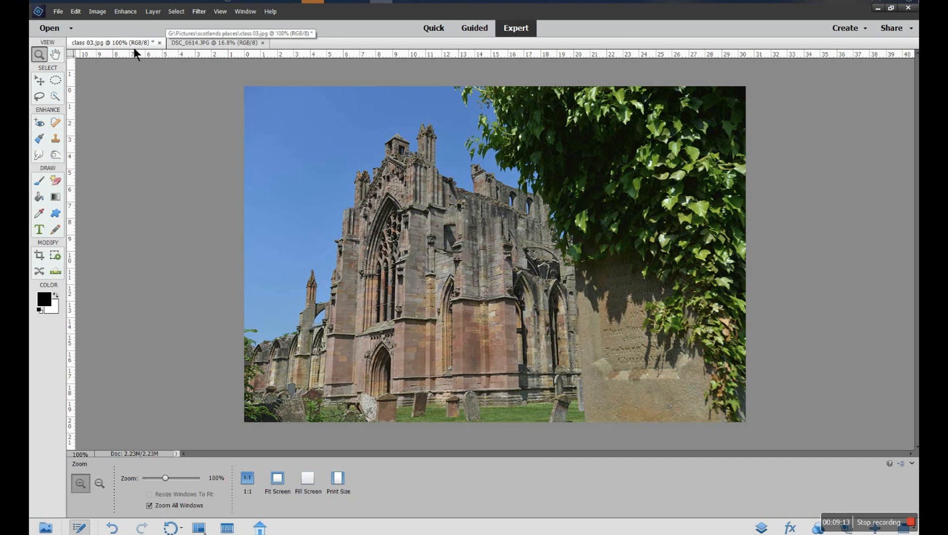
- Display DSC_0614.JPG, return to class 03.jpg, and show the available window layout choices
{"action": "left_click", "coordinate": [179, 46]}
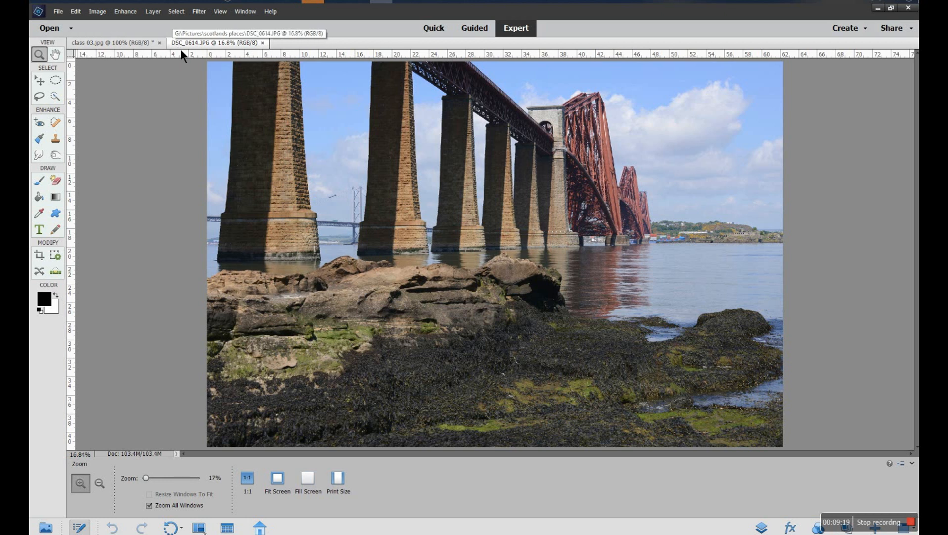
{"action": "left_click", "coordinate": [133, 44]}
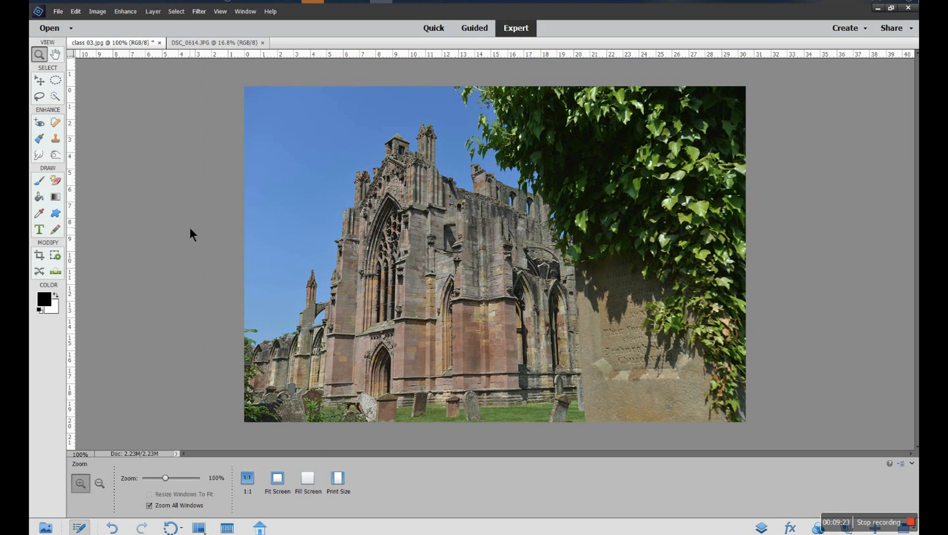
{"action": "left_click", "coordinate": [199, 527]}
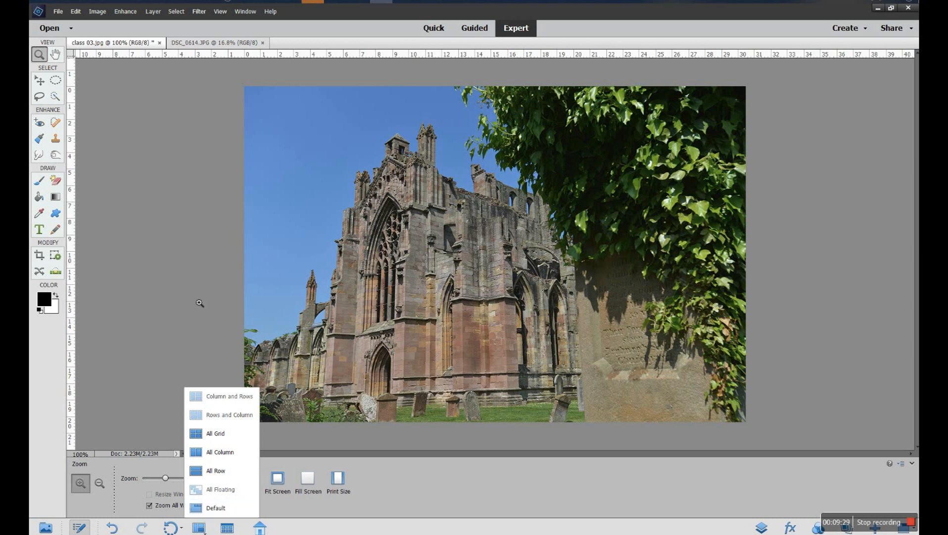
- Zoom class 03.jpg in to 200% and reduce the magnification to 96%
{"action": "left_click", "coordinate": [182, 300]}
{"action": "left_click", "coordinate": [182, 300]}
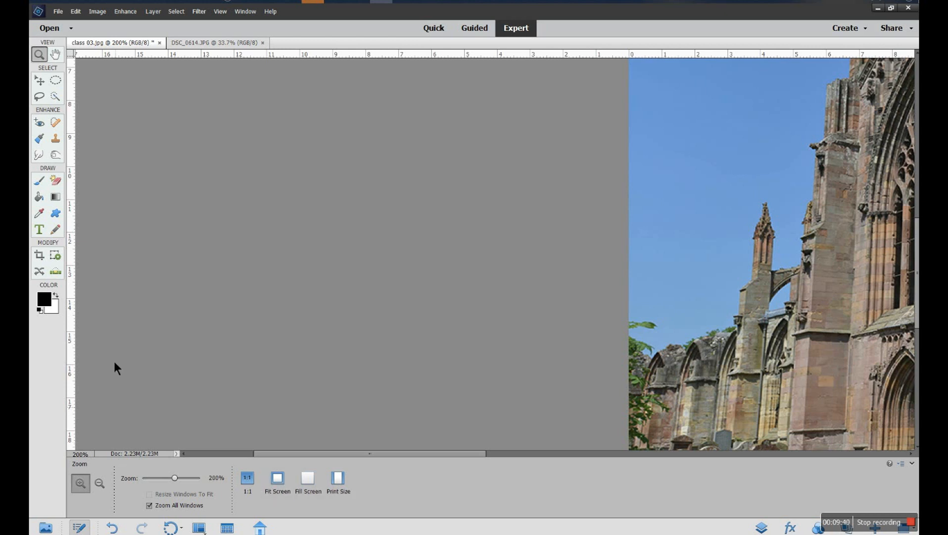
{"action": "mouse_move", "coordinate": [173, 481]}
{"action": "left_mouse_down"}
{"action": "mouse_move", "coordinate": [152, 479]}
{"action": "mouse_move", "coordinate": [163, 482]}
{"action": "left_mouse_up"}
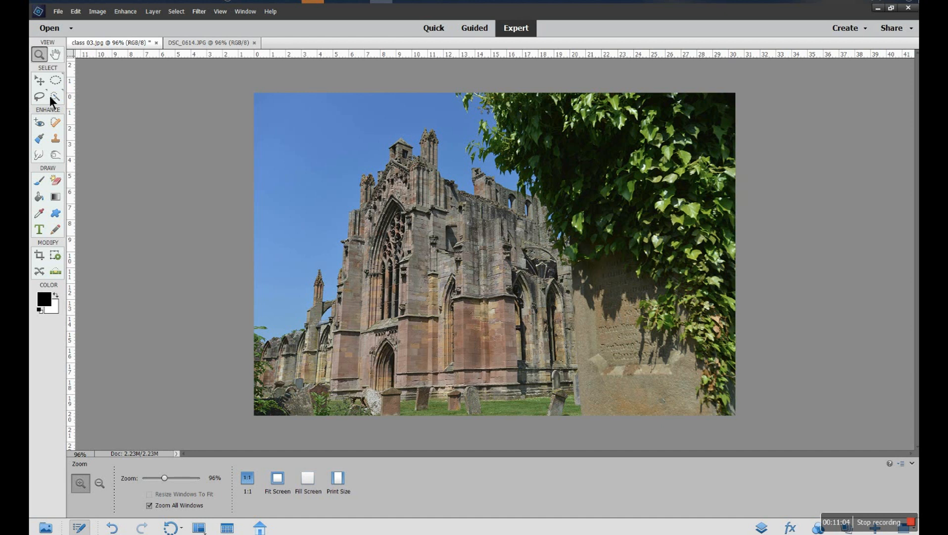
- Examine the options of the selection and view tools, including Elliptical Marquee, Lasso and Hand
{"action": "left_click", "coordinate": [56, 81]}
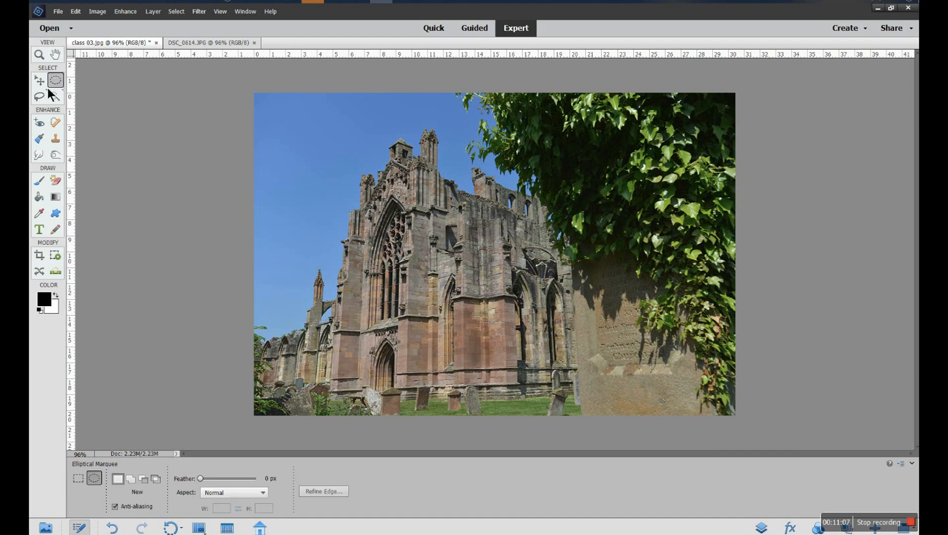
{"action": "left_click", "coordinate": [39, 80]}
{"action": "left_click", "coordinate": [42, 94]}
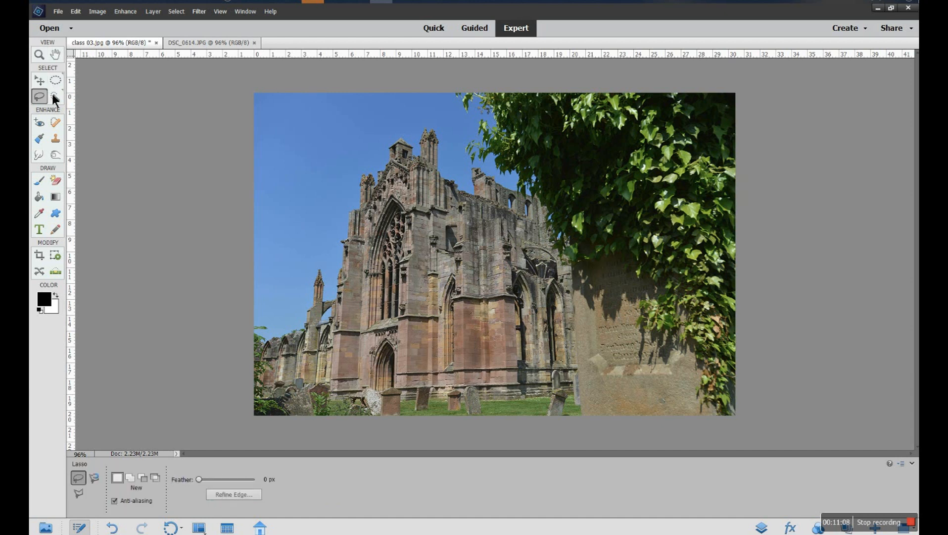
{"action": "left_click", "coordinate": [55, 97]}
{"action": "left_click", "coordinate": [55, 55]}
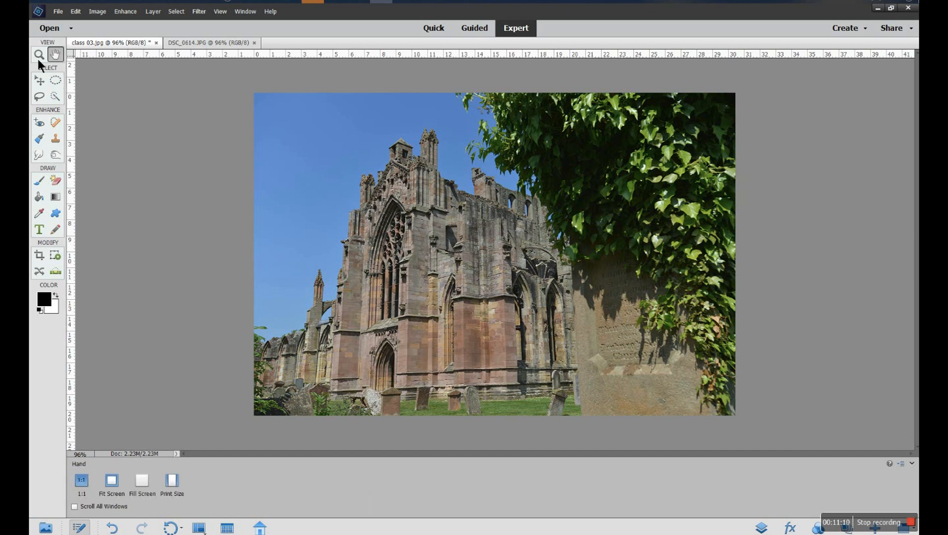
- Magnify the upper part of class 03.jpg to 200% with the Zoom tool and fit the whole photo to the screen
{"action": "left_click", "coordinate": [38, 56]}
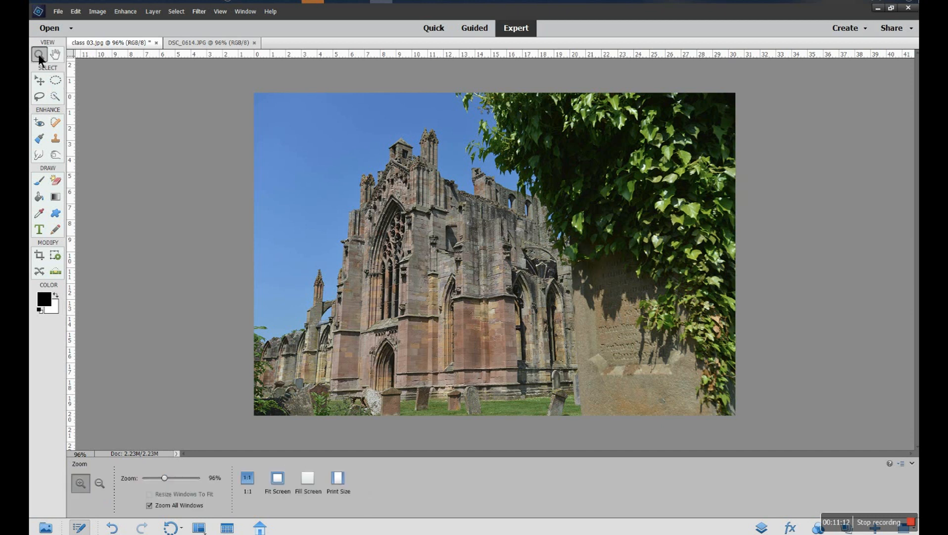
{"action": "left_click", "coordinate": [347, 195]}
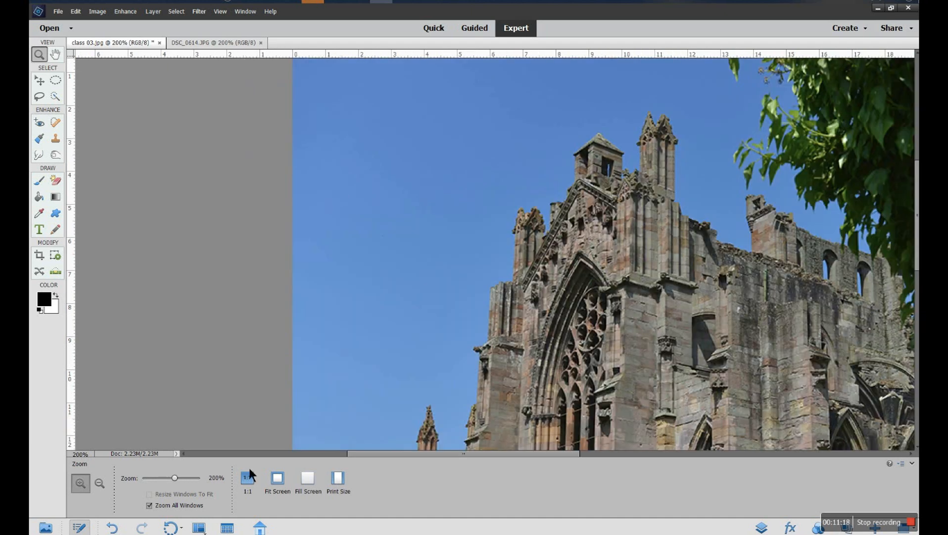
{"action": "left_click", "coordinate": [277, 478]}
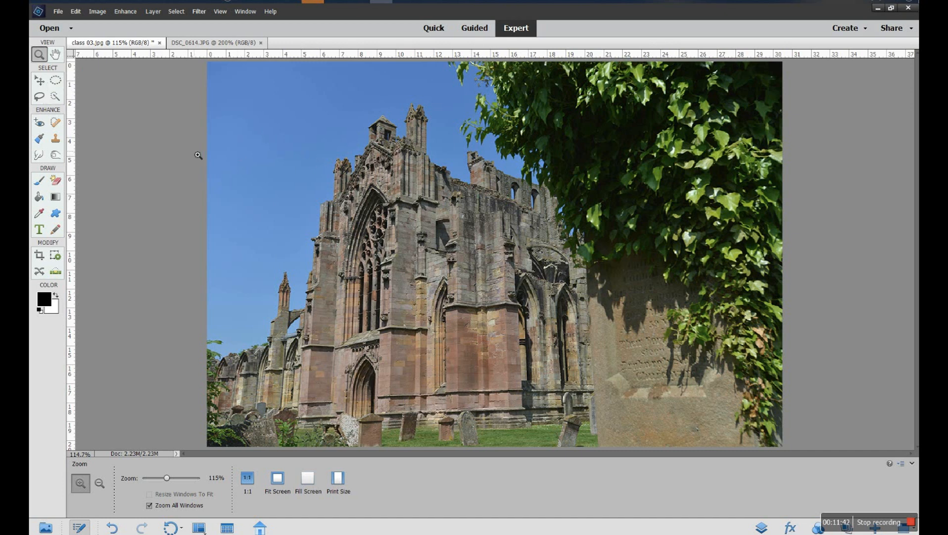
- Compare how the options change between the Elliptical Marquee, Hand and Lasso tools, ending with the Zoom tool active
{"action": "left_click", "coordinate": [56, 82]}
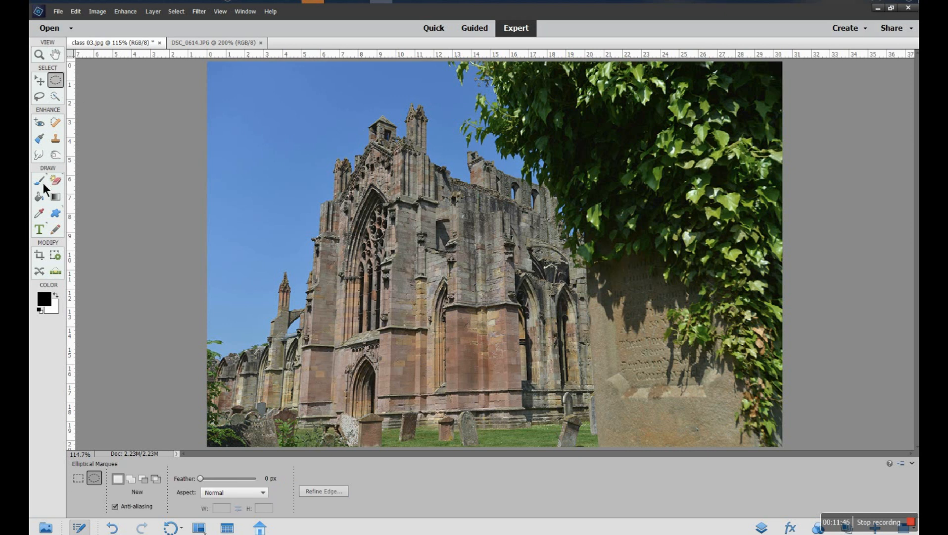
{"action": "left_click", "coordinate": [54, 57]}
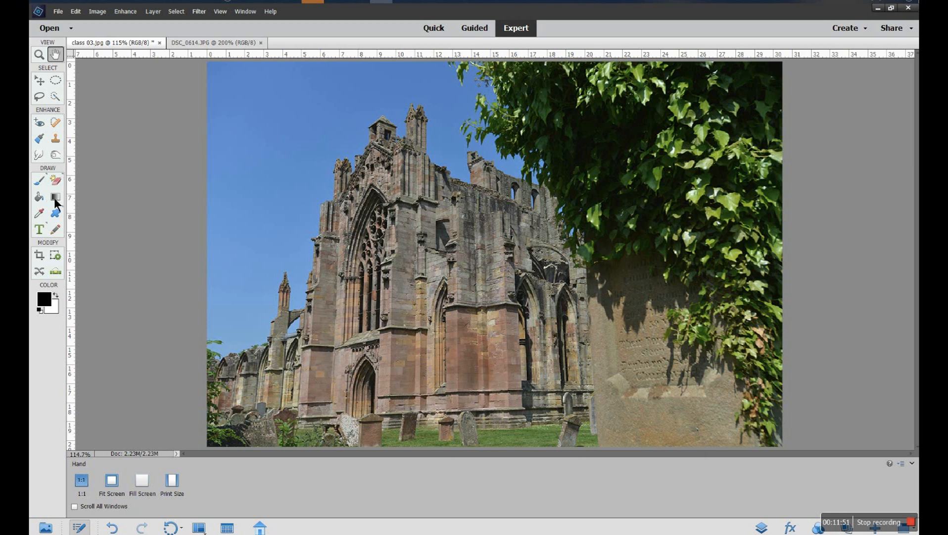
{"action": "left_click", "coordinate": [39, 55]}
{"action": "left_click", "coordinate": [42, 94]}
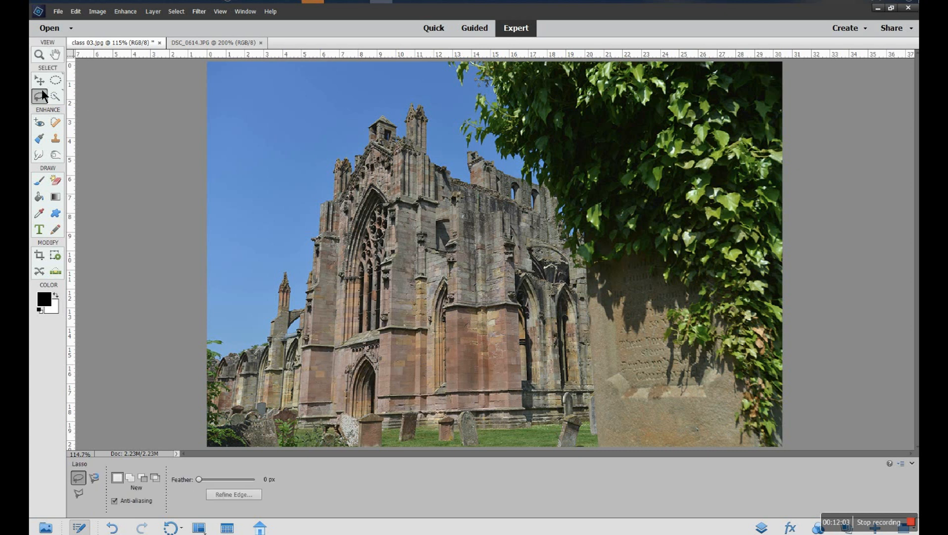
{"action": "left_click", "coordinate": [41, 82]}
{"action": "left_click", "coordinate": [53, 81]}
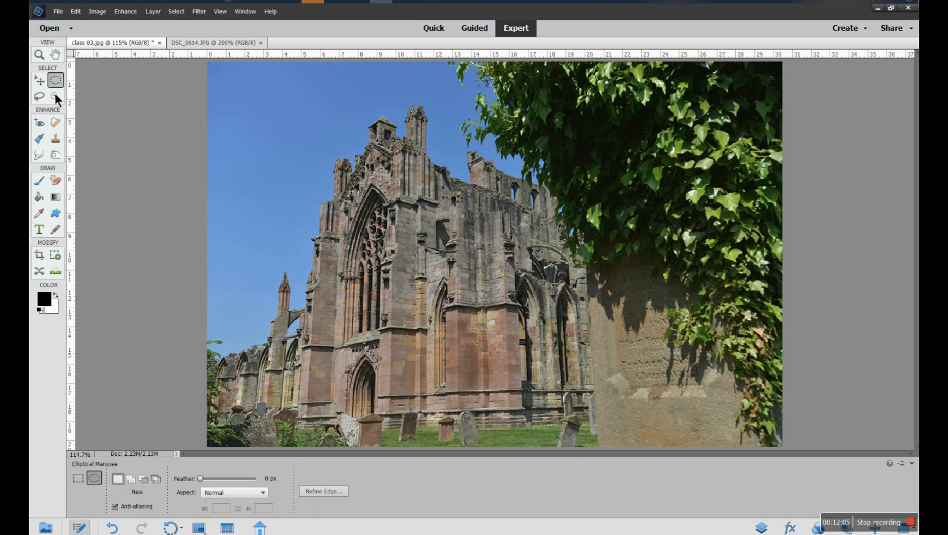
{"action": "left_click", "coordinate": [55, 94]}
{"action": "left_click", "coordinate": [52, 52]}
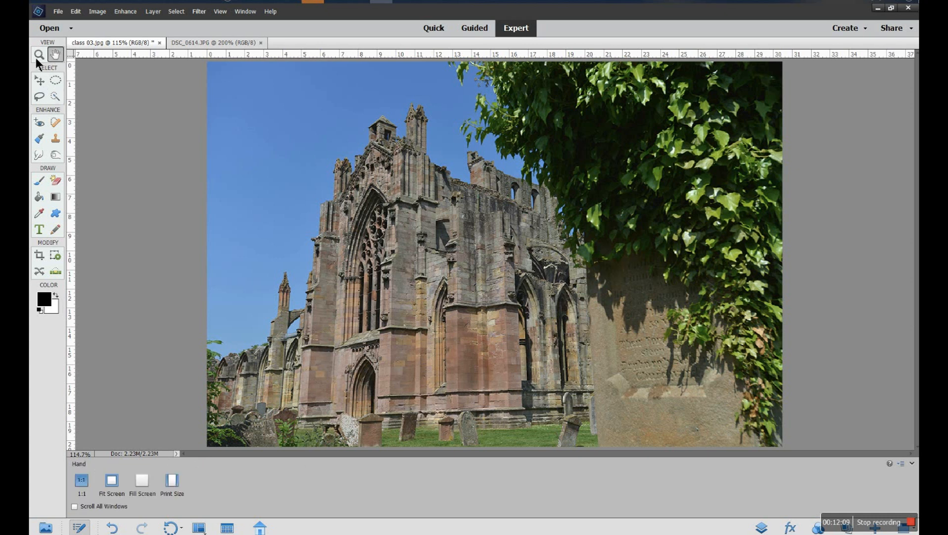
{"action": "left_click", "coordinate": [39, 54]}
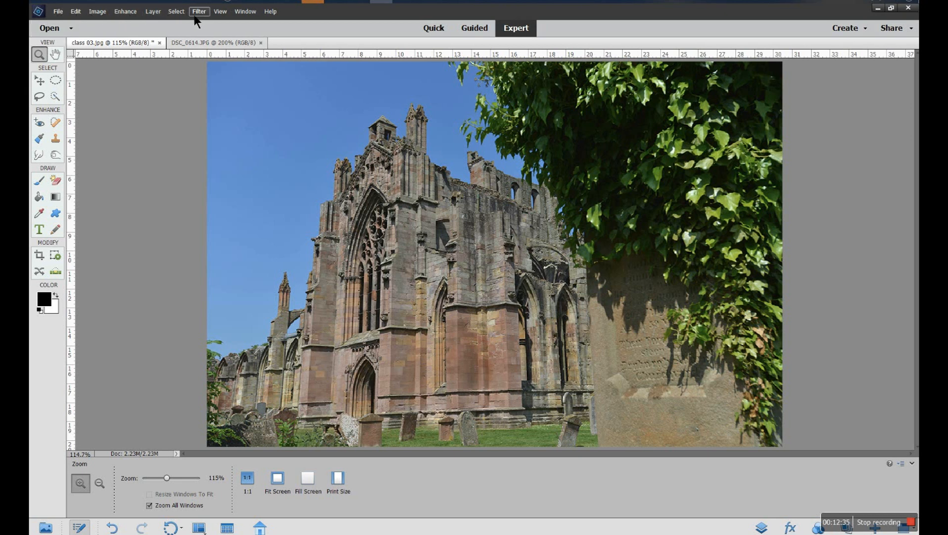
- Examine the available file commands and the photo enhancement commands, including the automatic fixes and color and lighting adjustments
{"action": "left_click", "coordinate": [64, 12]}
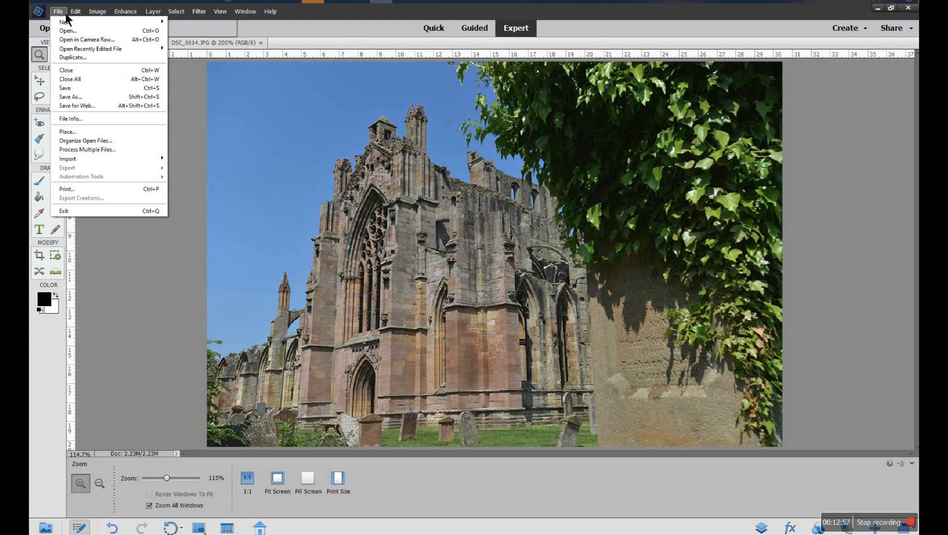
{"action": "mouse_move", "coordinate": [76, 15]}
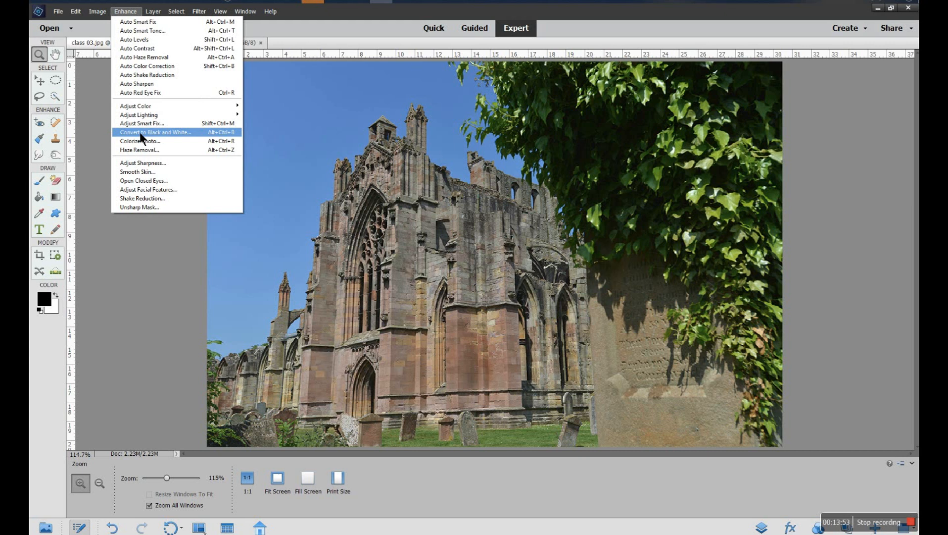
{"action": "mouse_move", "coordinate": [143, 109]}
{"action": "left_click", "coordinate": [131, 13]}
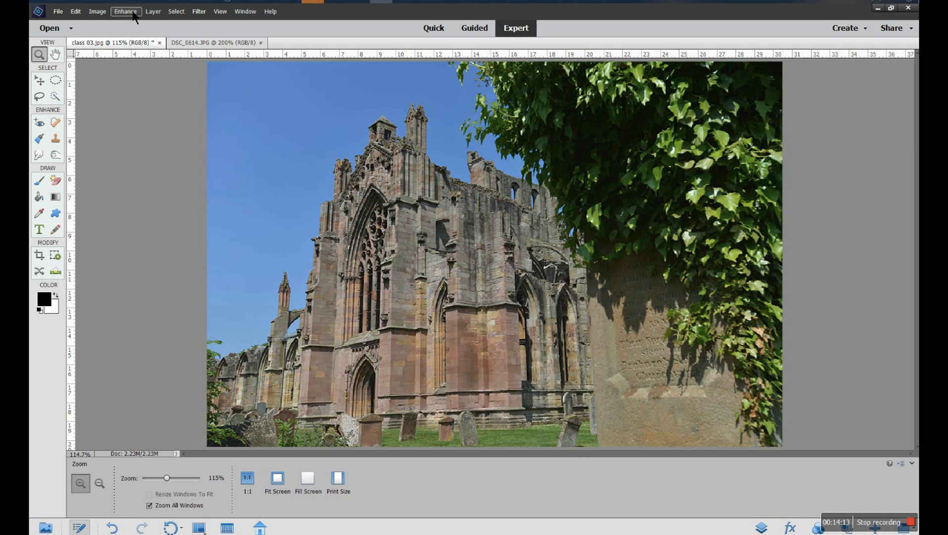
- Examine the available layer, filter and view commands, including the Blur and Sketch filter categories
{"action": "left_click", "coordinate": [158, 15]}
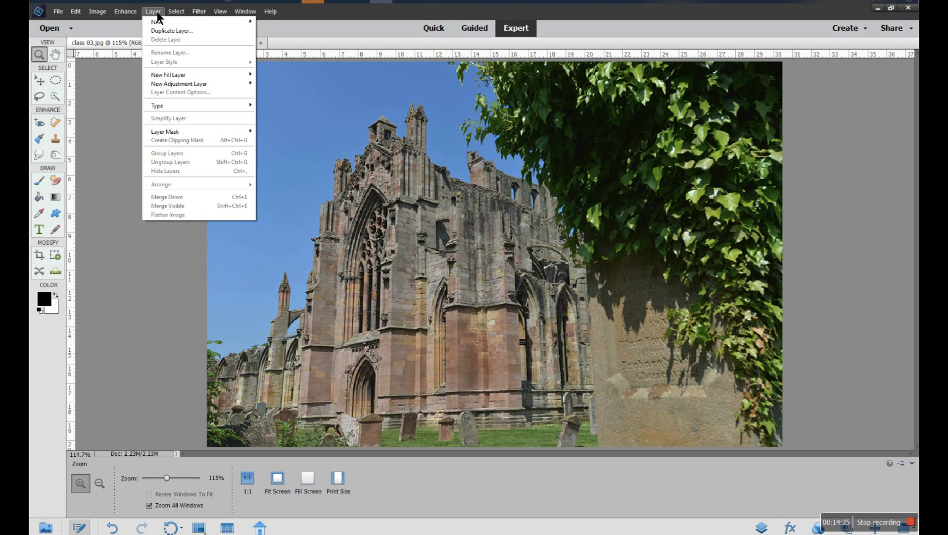
{"action": "mouse_move", "coordinate": [169, 12]}
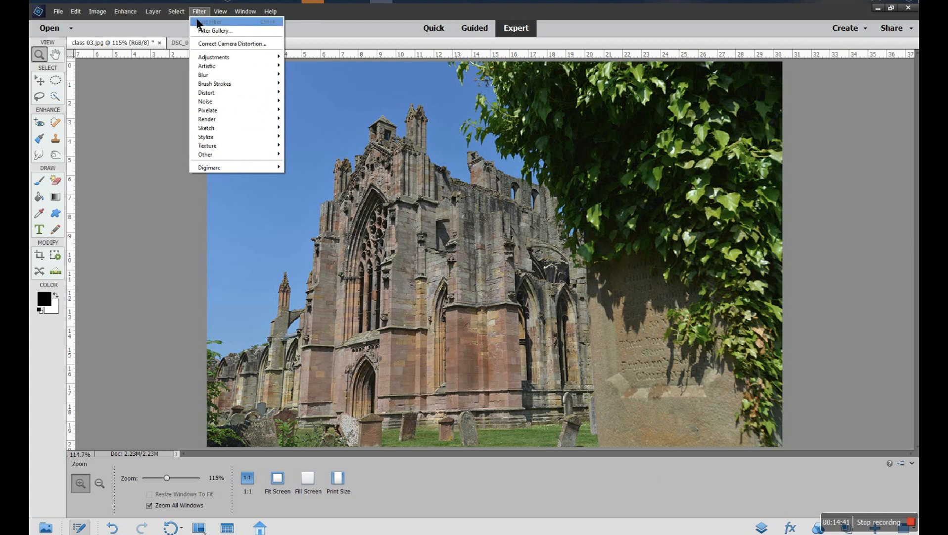
{"action": "mouse_move", "coordinate": [206, 58]}
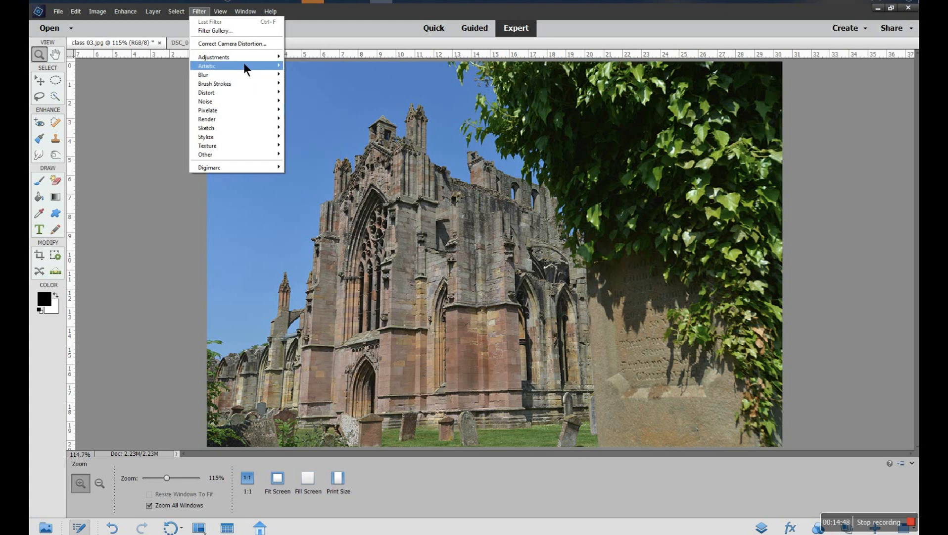
{"action": "mouse_move", "coordinate": [238, 73]}
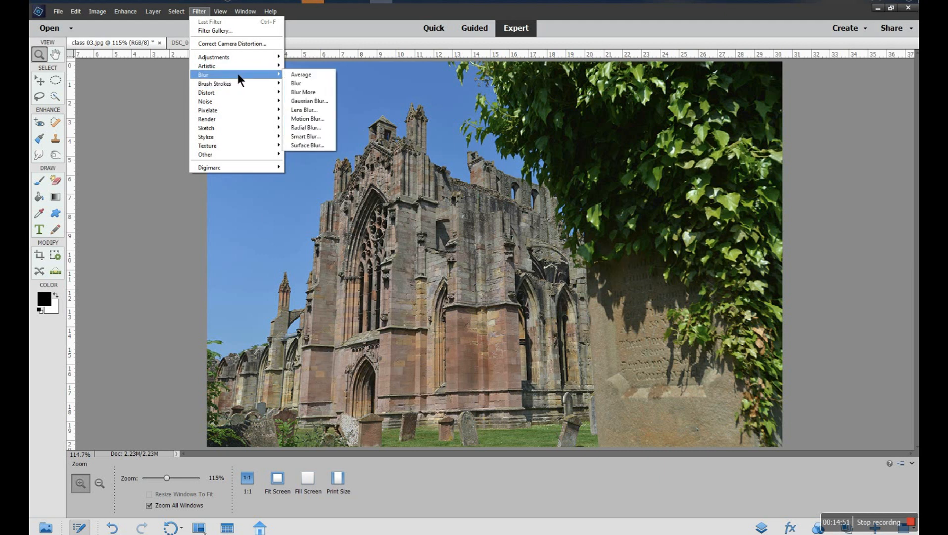
{"action": "mouse_move", "coordinate": [234, 121]}
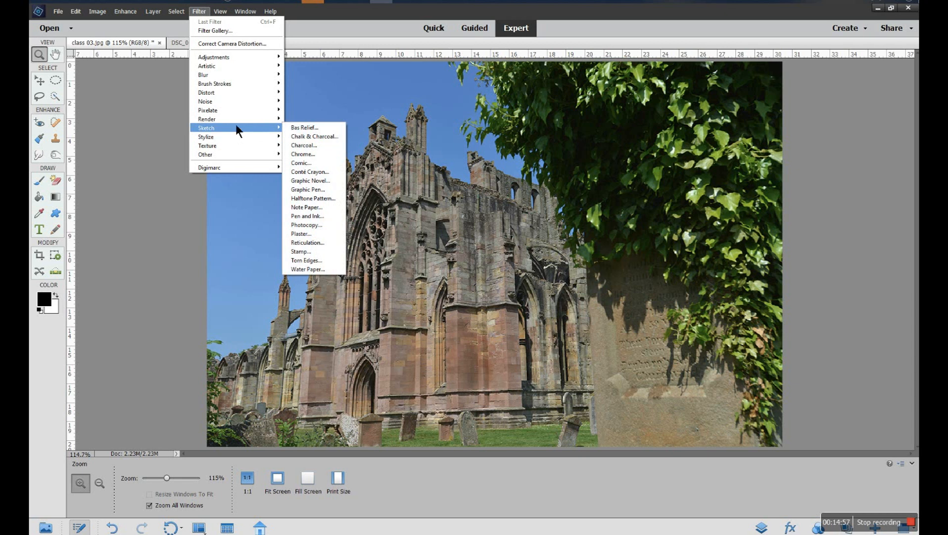
{"action": "left_click", "coordinate": [196, 13]}
{"action": "left_click", "coordinate": [222, 13]}
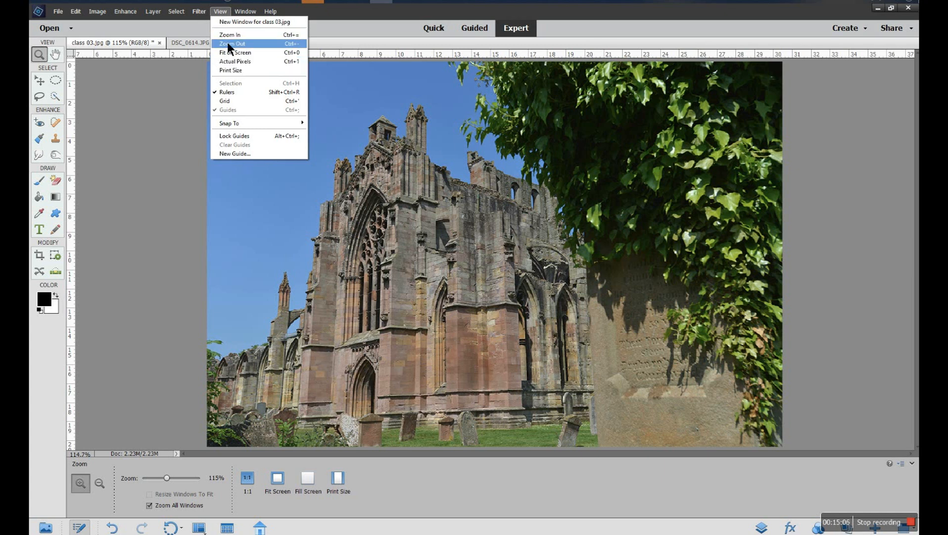
- Show the Layers panel and open the Navigator as a floating panel placed at the photo's right edge
{"action": "mouse_move", "coordinate": [244, 15]}
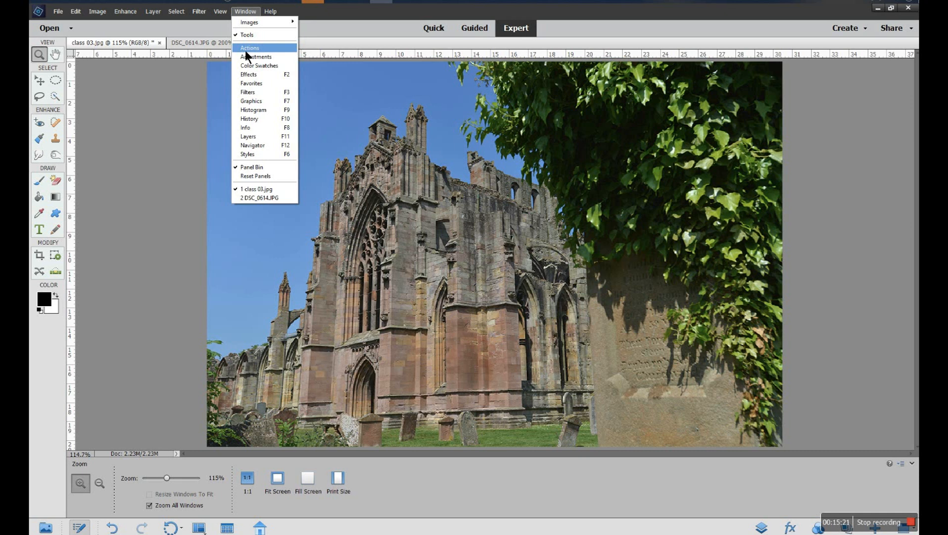
{"action": "left_click", "coordinate": [237, 136]}
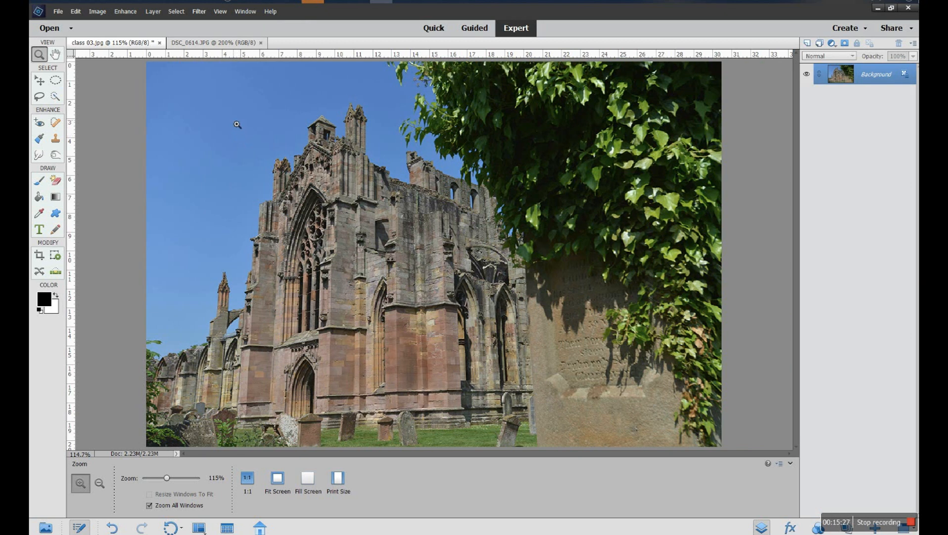
{"action": "left_click", "coordinate": [245, 12]}
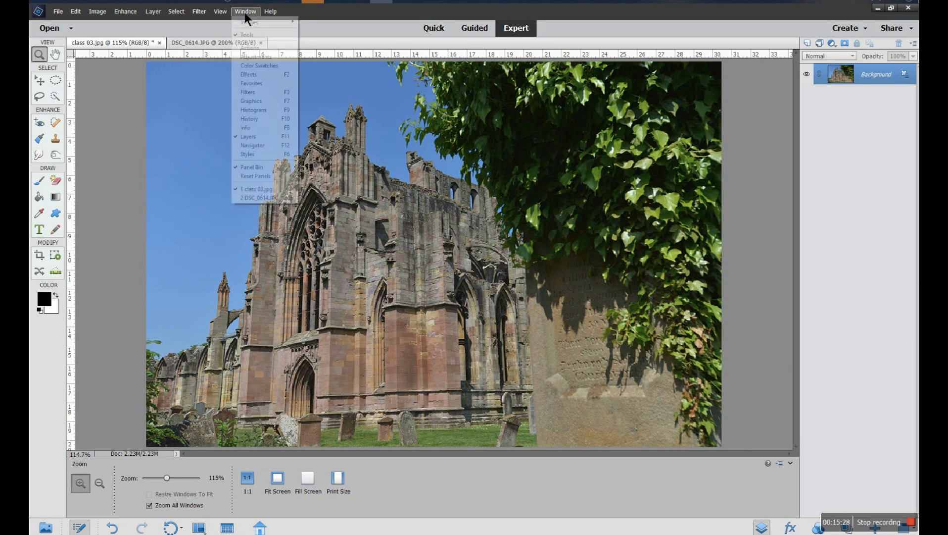
{"action": "left_click", "coordinate": [245, 146]}
{"action": "left_click_drag", "start_coordinate": [709, 240], "coordinate": [778, 228]}
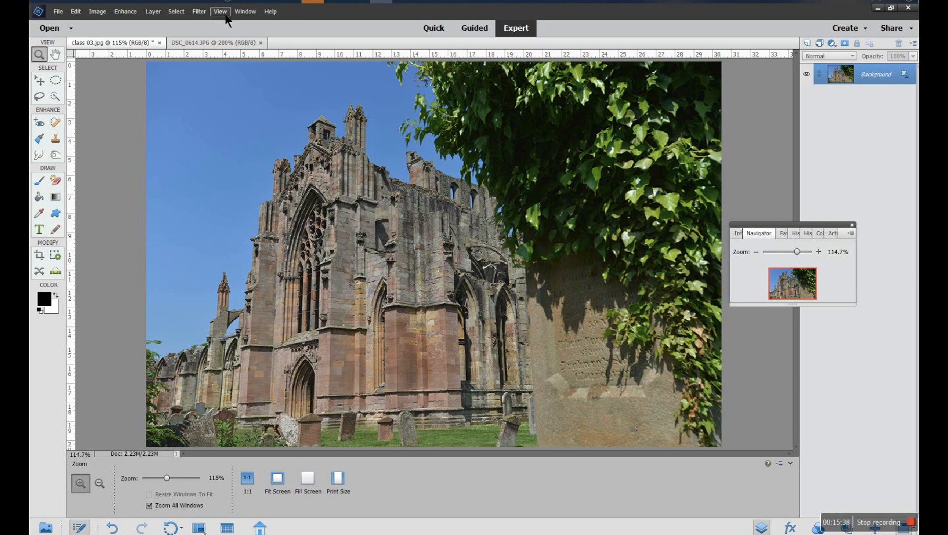
- Hide the floating Navigator panel and show it again
{"action": "left_click", "coordinate": [245, 11]}
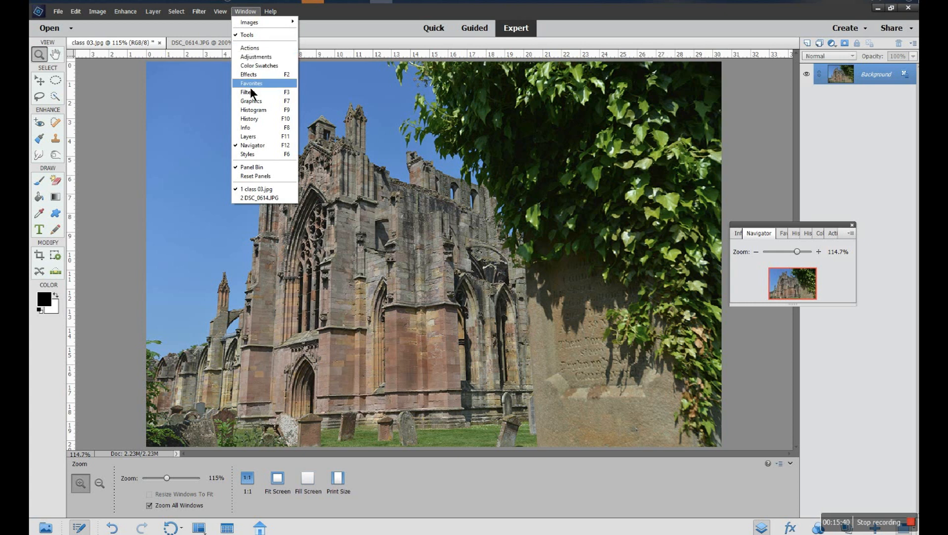
{"action": "left_click", "coordinate": [238, 146]}
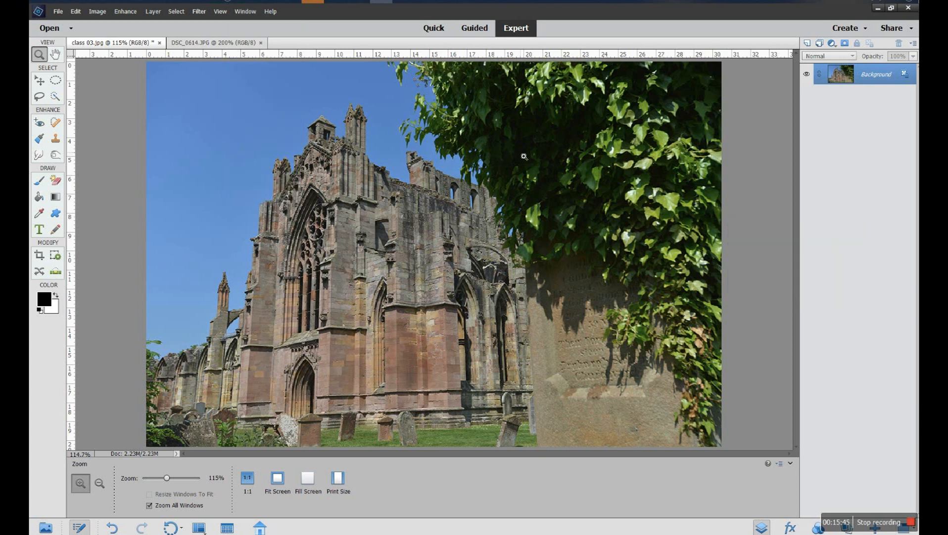
{"action": "left_click", "coordinate": [241, 13]}
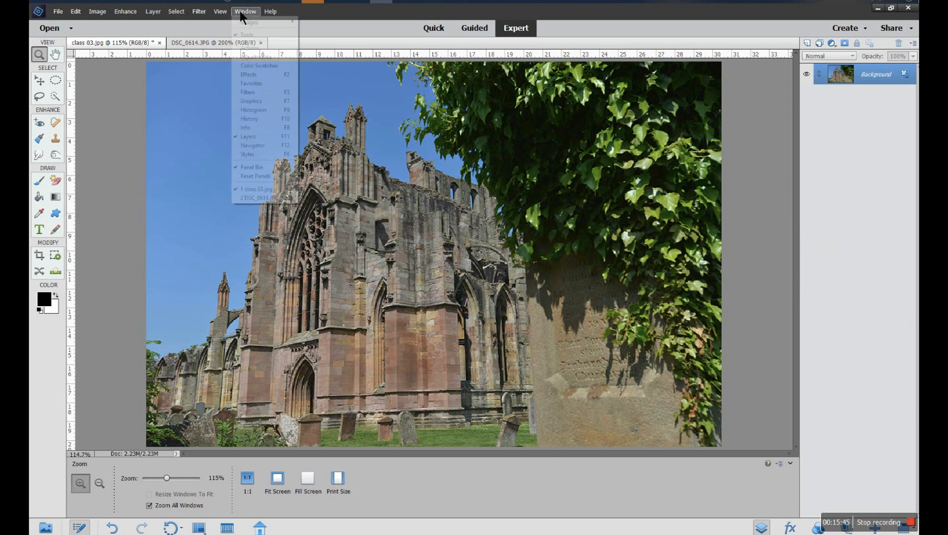
{"action": "left_click", "coordinate": [239, 147]}
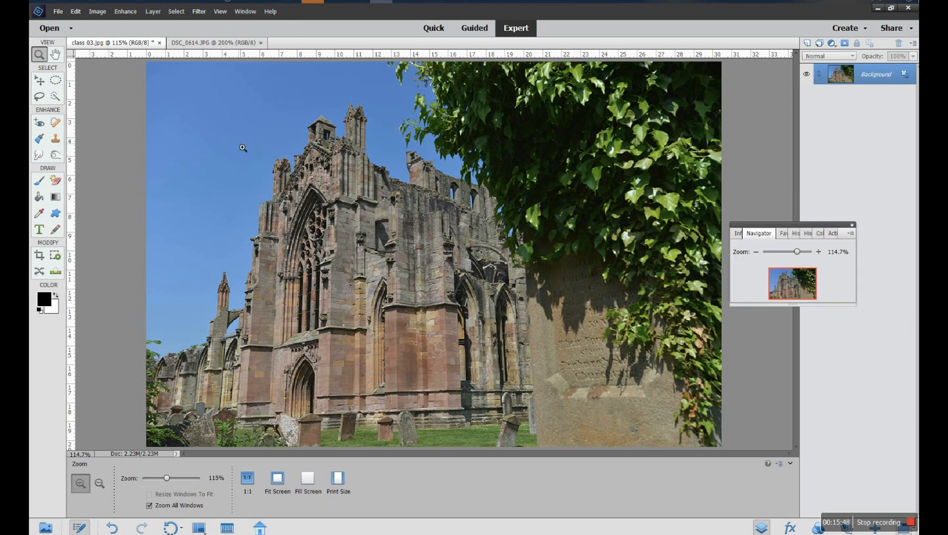
- Hide the toolbox and bring it back
{"action": "left_click", "coordinate": [245, 11]}
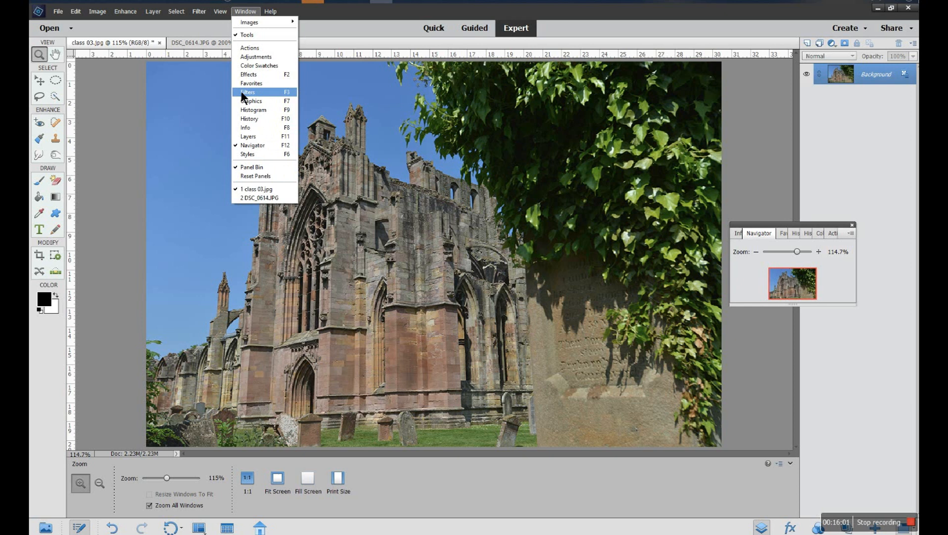
{"action": "left_click", "coordinate": [234, 34]}
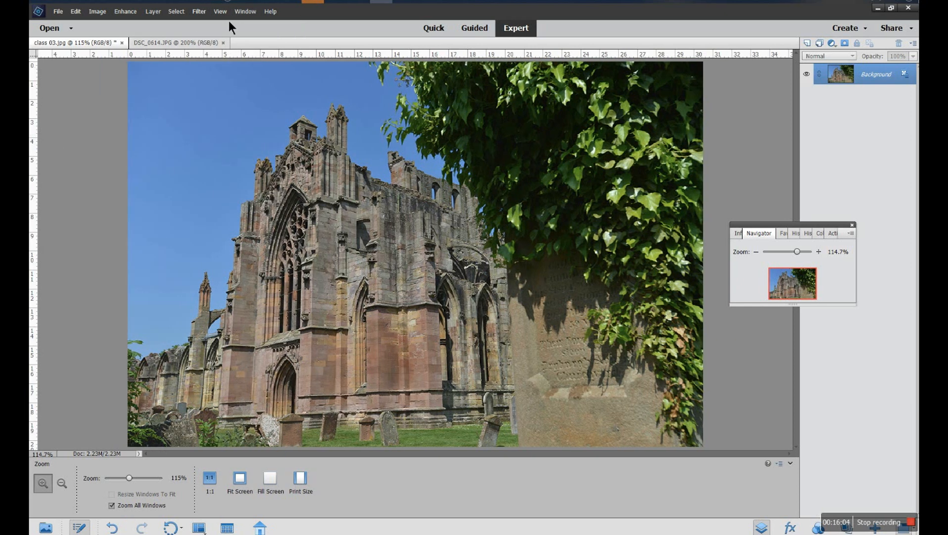
{"action": "left_click", "coordinate": [239, 12]}
{"action": "left_click", "coordinate": [239, 34]}
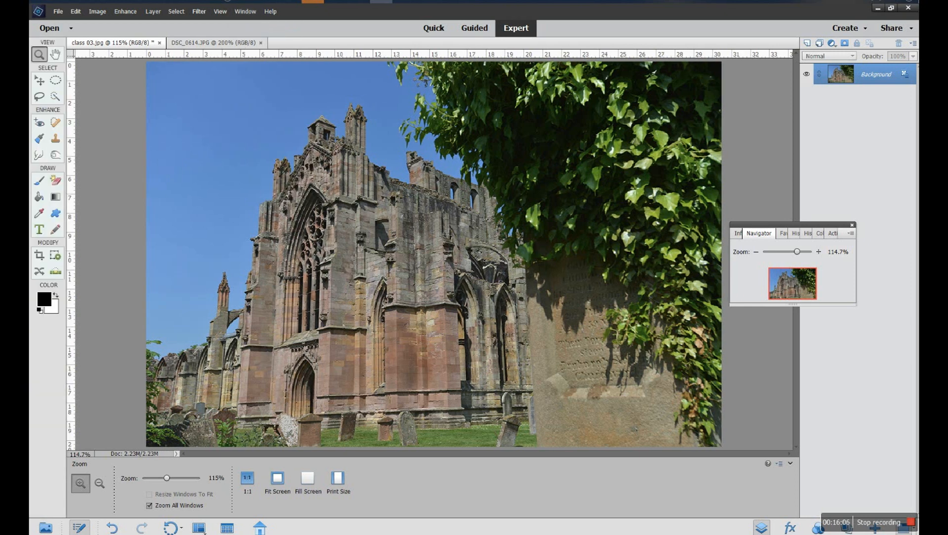
- Show the Filters panel with its Artistic filter thumbnails in place of Layers
{"action": "left_click", "coordinate": [245, 11]}
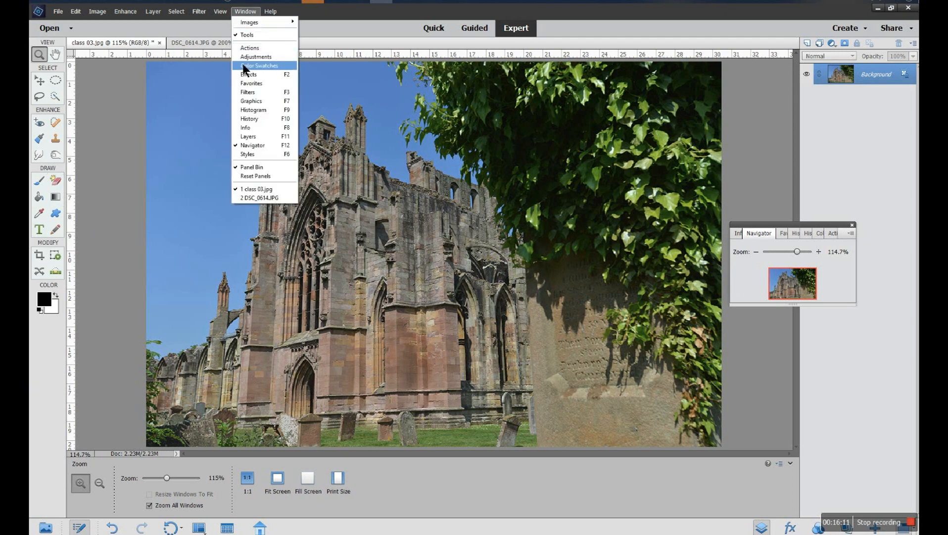
{"action": "left_click", "coordinate": [238, 92]}
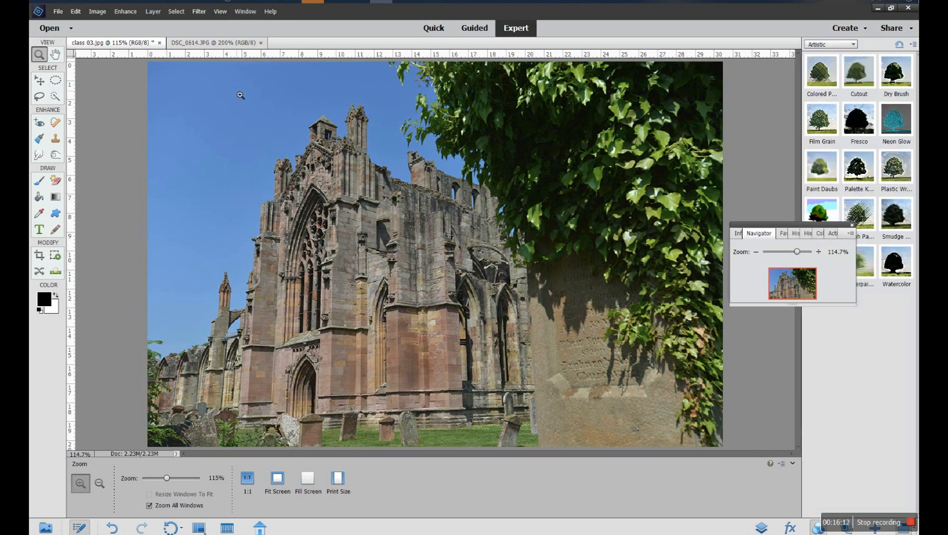
{"action": "left_click", "coordinate": [241, 15]}
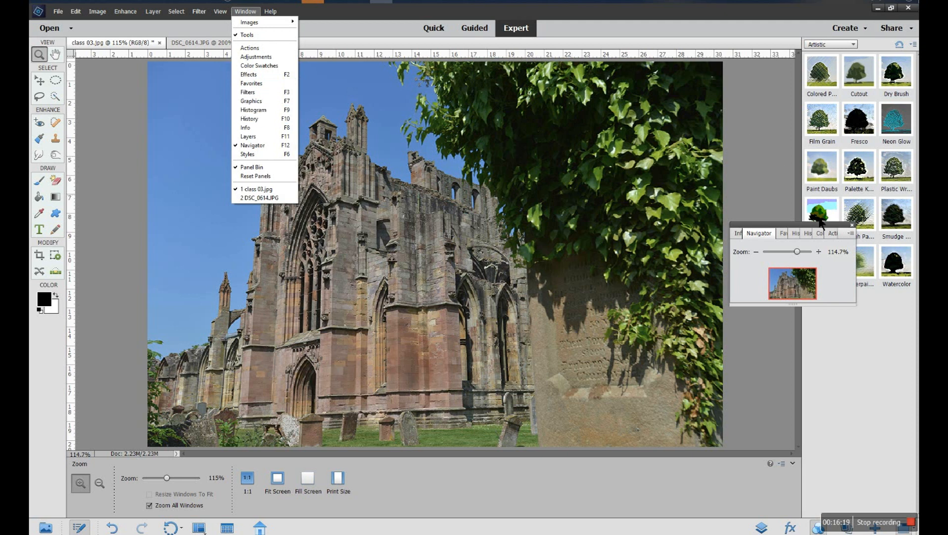
- Move the floating Navigator over the ivy and close it, and replace the Filters panel with Layers
{"action": "left_click_drag", "start_coordinate": [836, 230], "coordinate": [672, 159]}
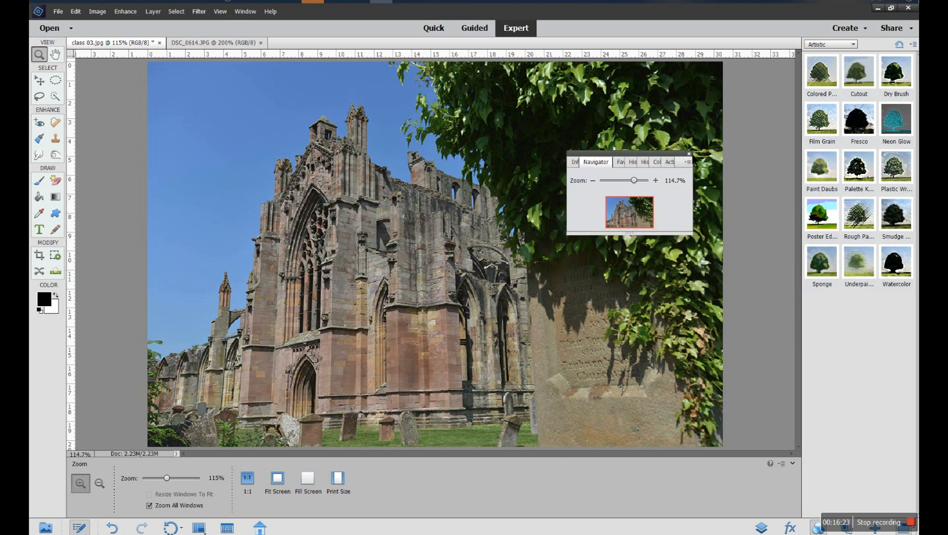
{"action": "left_click", "coordinate": [689, 154]}
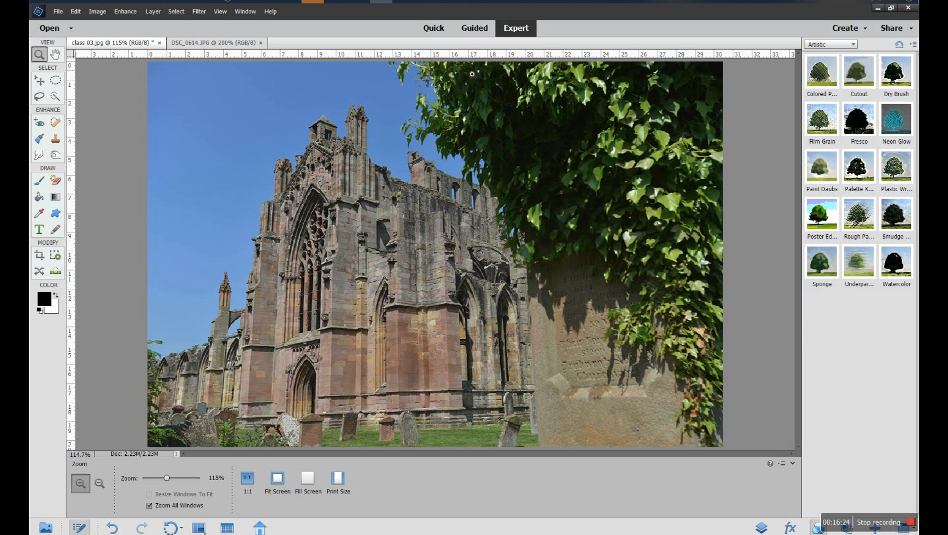
{"action": "left_click", "coordinate": [241, 11]}
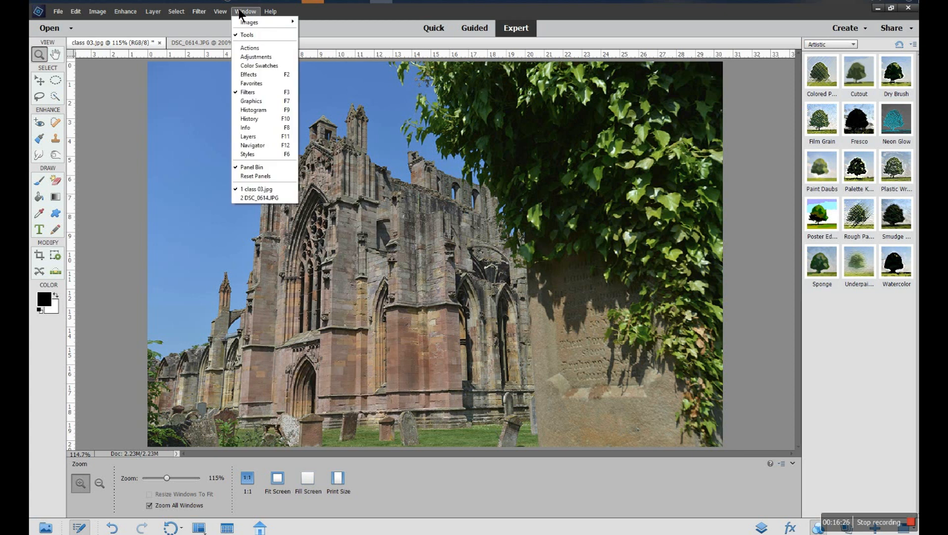
{"action": "left_click", "coordinate": [237, 135]}
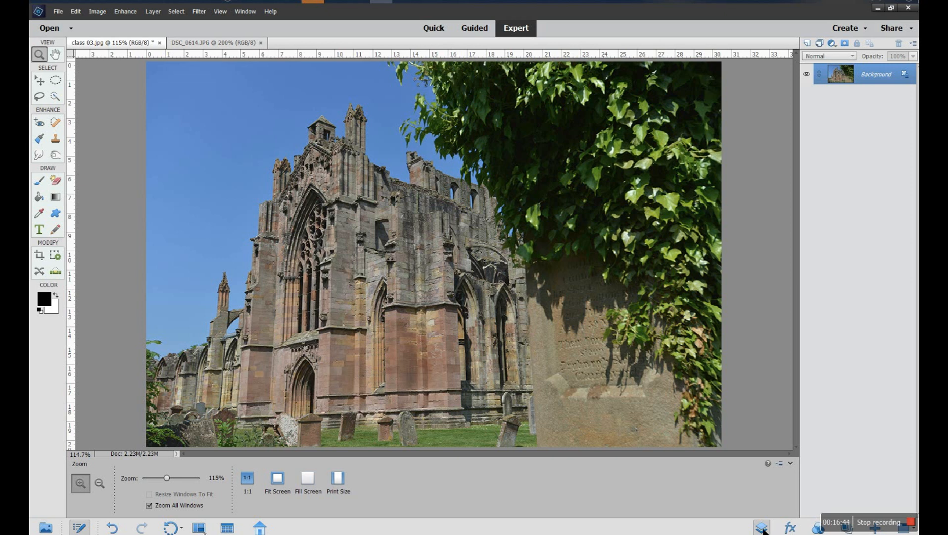
- Examine the panel visibility options and the help commands, dismissing the dLAN Cockpit notification
{"action": "left_click", "coordinate": [246, 11]}
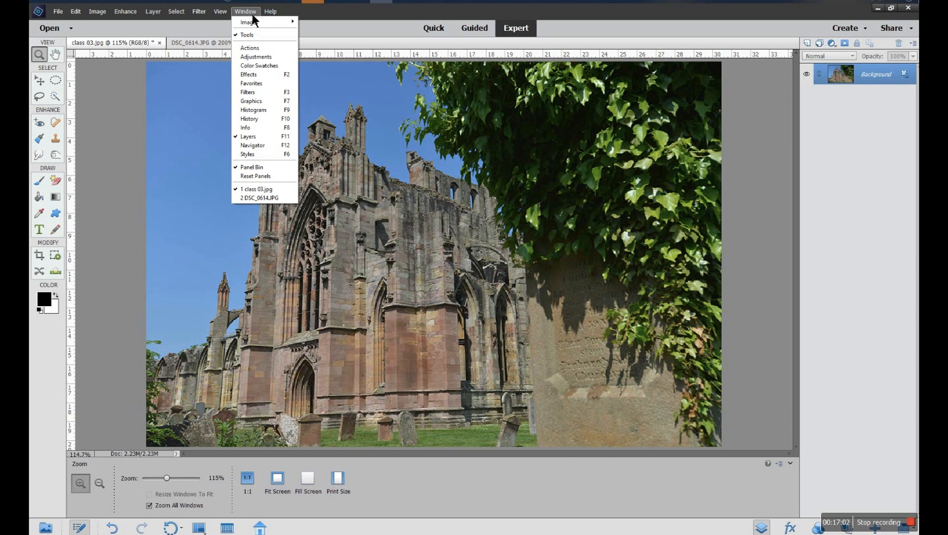
{"action": "mouse_move", "coordinate": [266, 19]}
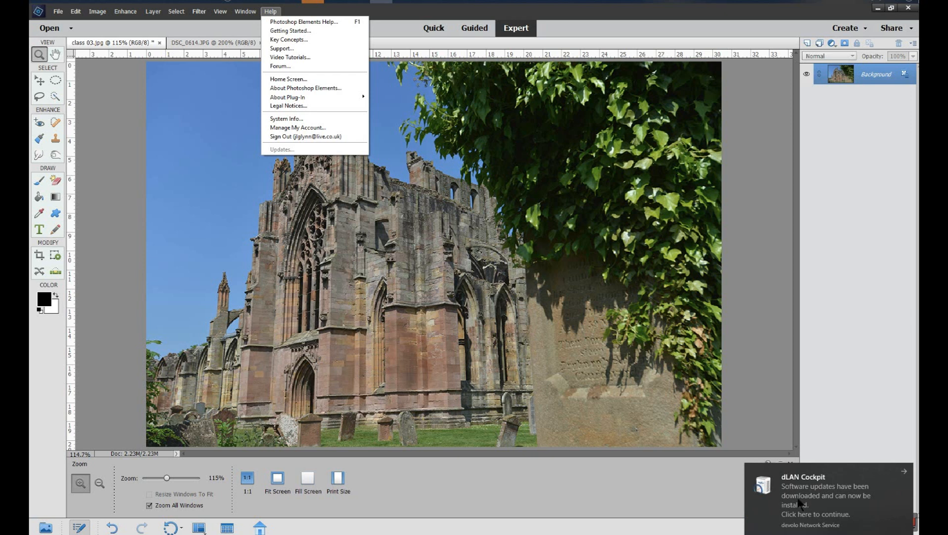
{"action": "left_click", "coordinate": [899, 471]}
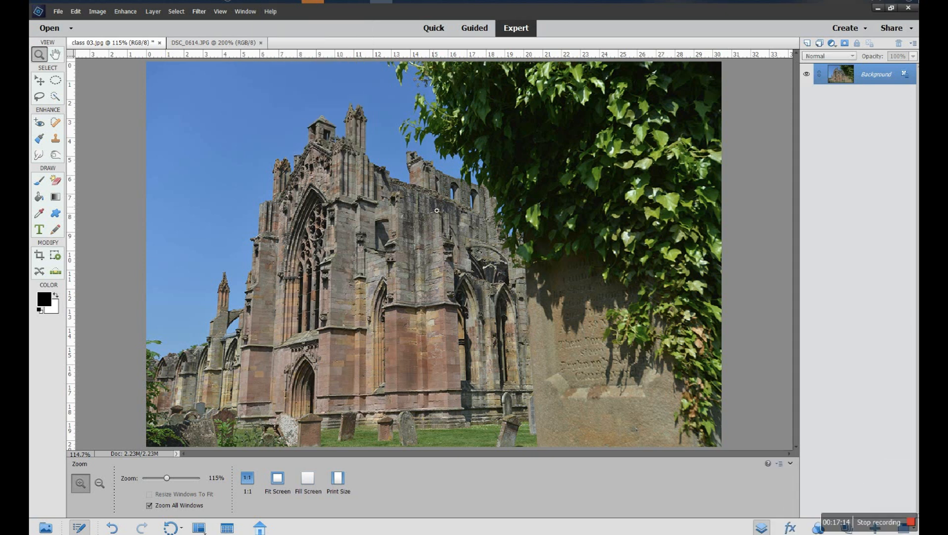
{"action": "left_click", "coordinate": [247, 14]}
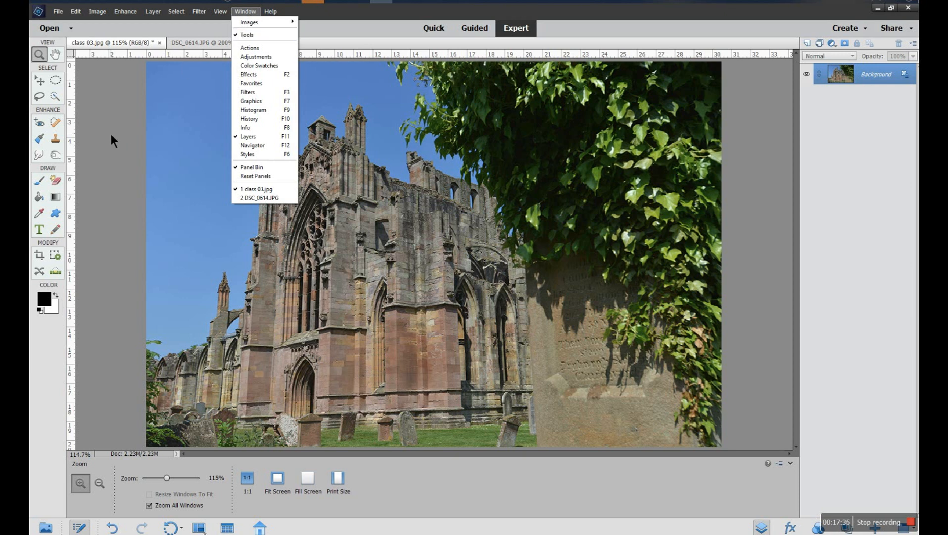
{"action": "left_click", "coordinate": [88, 133]}
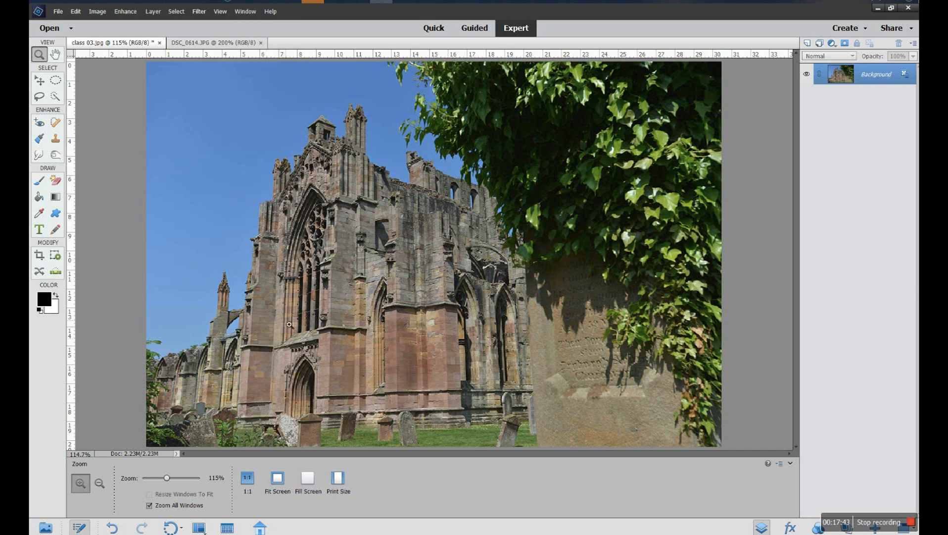
- Preview the Artistic Sponge filter on the class 03.jpg photo
{"action": "left_click", "coordinate": [195, 12]}
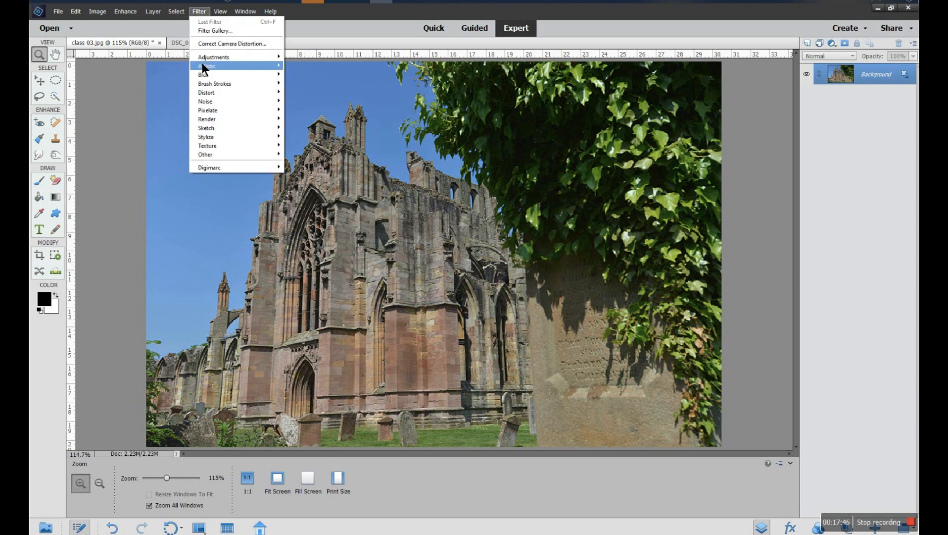
{"action": "mouse_move", "coordinate": [202, 66]}
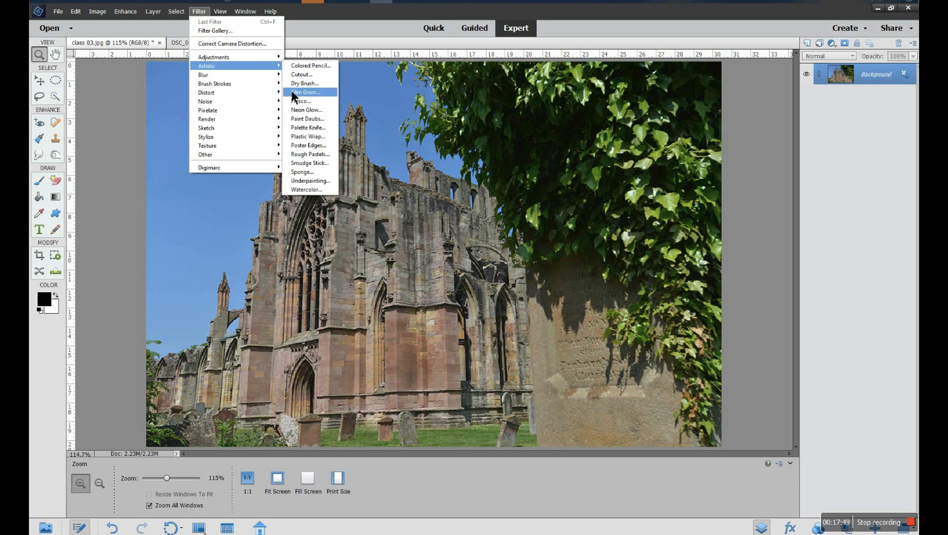
{"action": "left_click", "coordinate": [307, 172]}
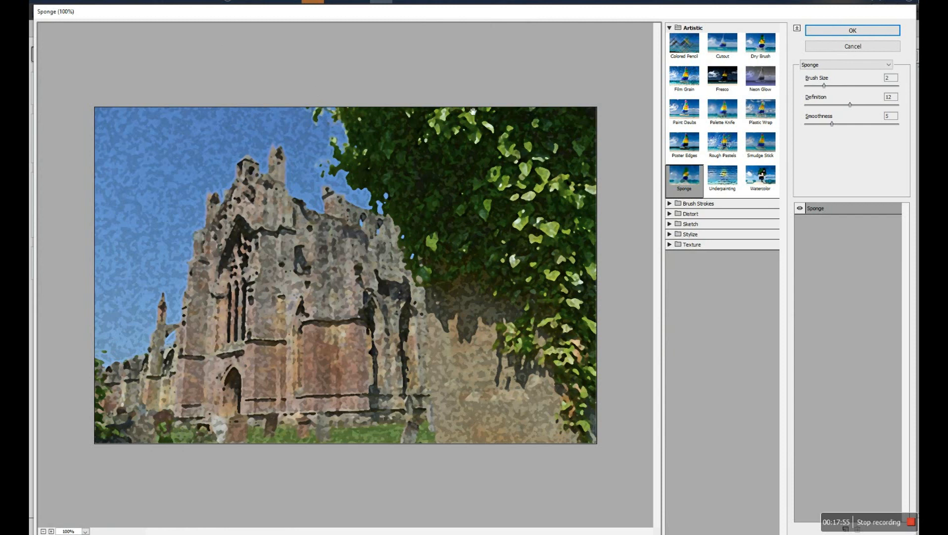
- Preview the Colored Pencil, Cutout, Dry Brush, Film Grain and Fresco filters on the photo
{"action": "left_click", "coordinate": [680, 53]}
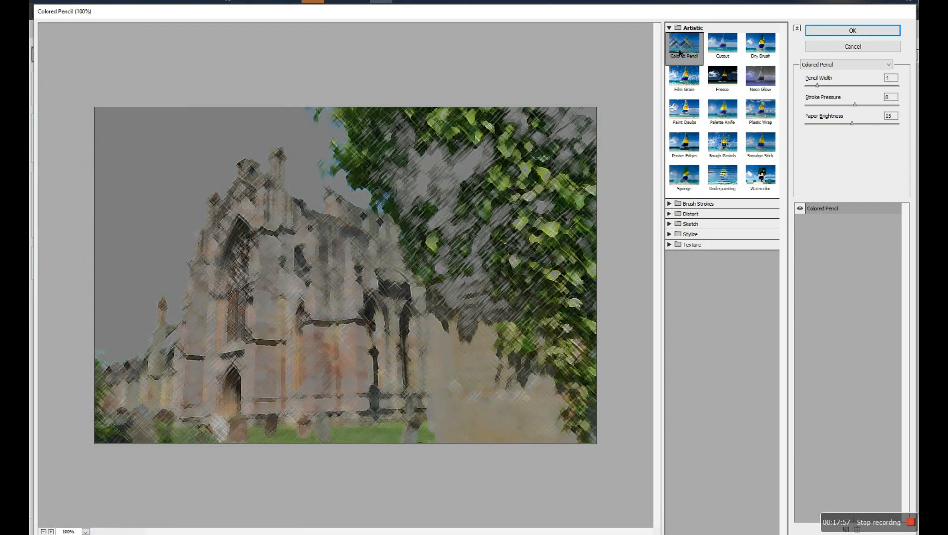
{"action": "left_click", "coordinate": [718, 56]}
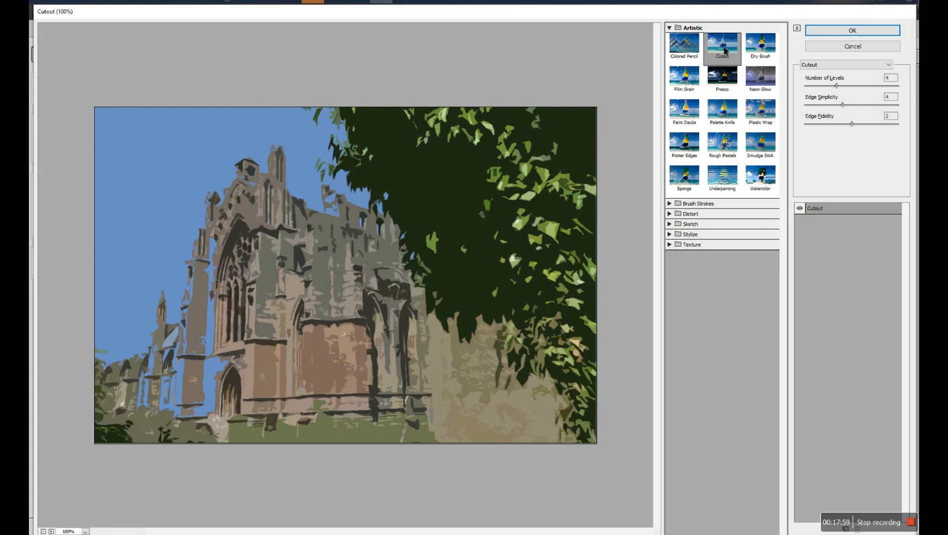
{"action": "left_click", "coordinate": [762, 49]}
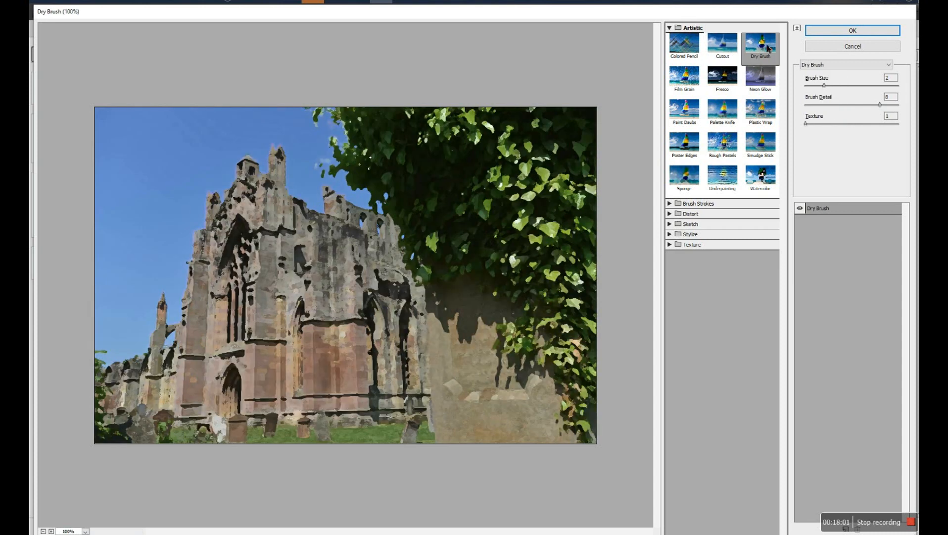
{"action": "left_click", "coordinate": [682, 82]}
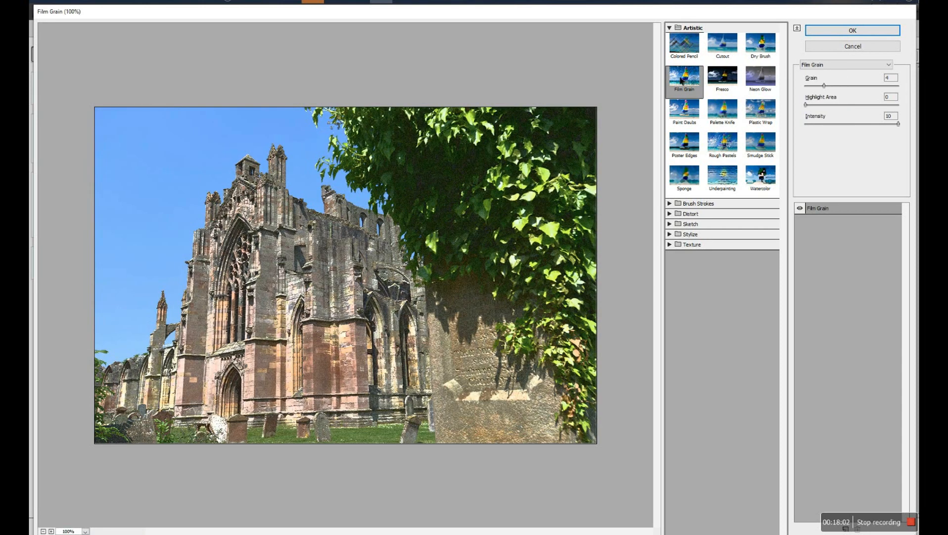
{"action": "left_click", "coordinate": [722, 88]}
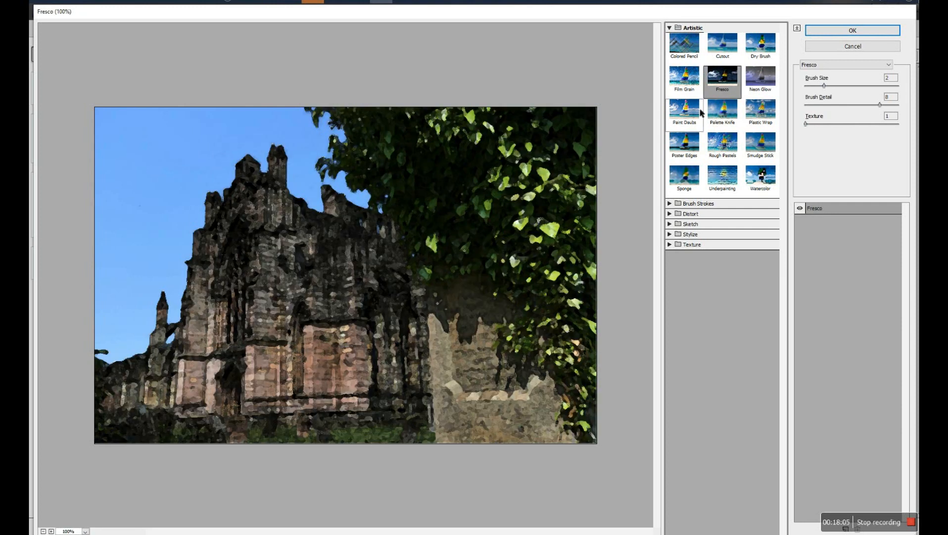
- Preview the Poster Edges, Sponge, Underpainting and Watercolor filters on the photo
{"action": "left_click", "coordinate": [712, 145]}
{"action": "left_click", "coordinate": [697, 148]}
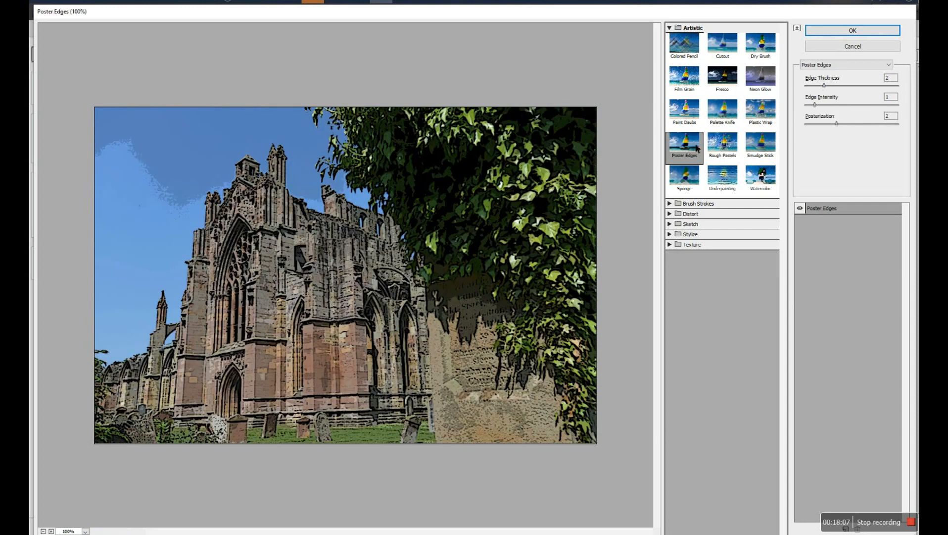
{"action": "left_click", "coordinate": [686, 184]}
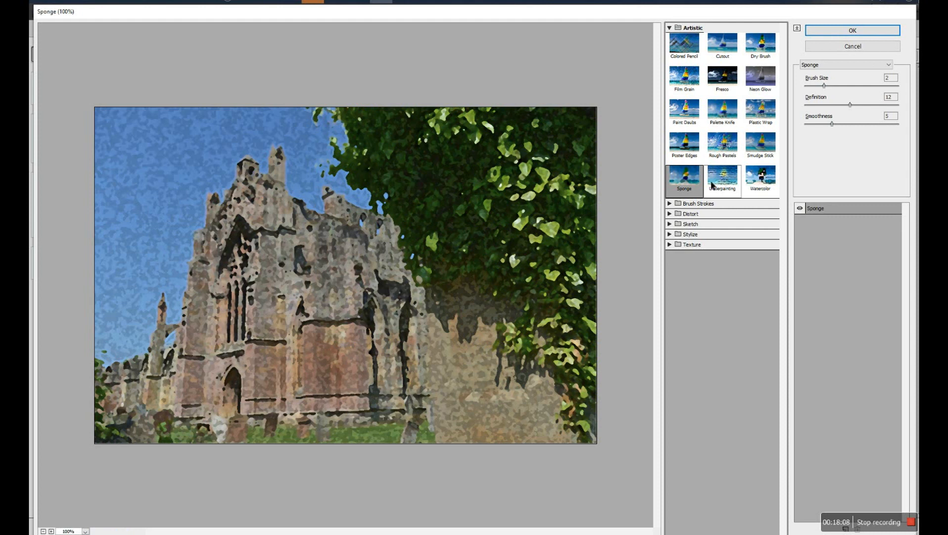
{"action": "left_click", "coordinate": [713, 185]}
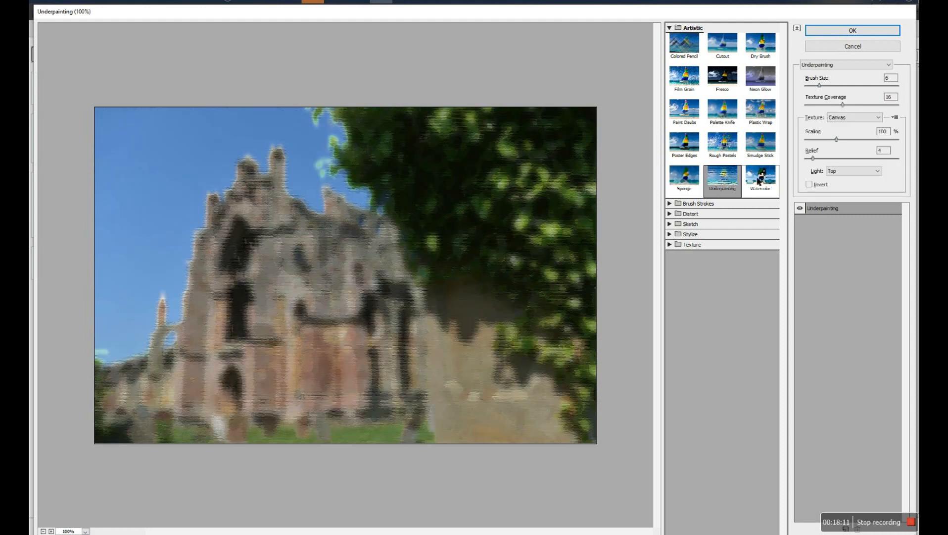
{"action": "left_click", "coordinate": [759, 181]}
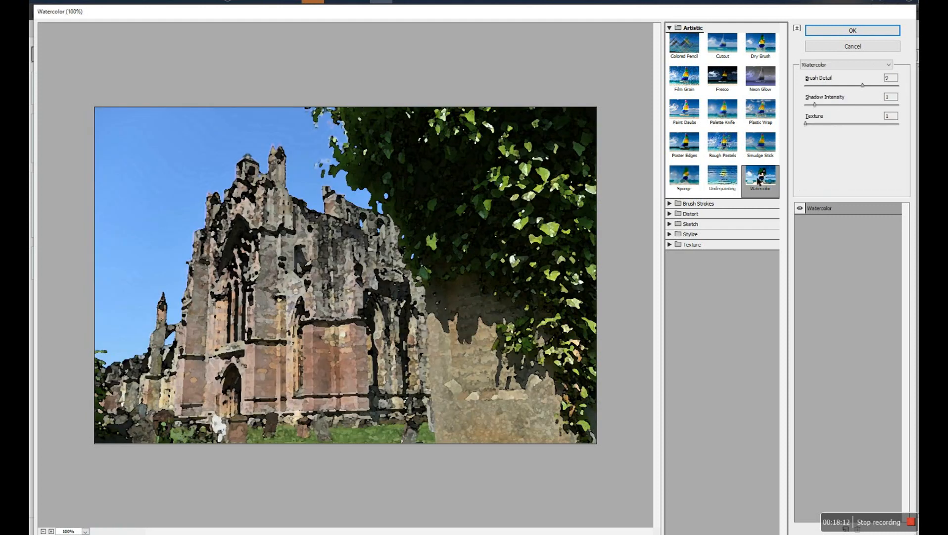
- Try the Plastic Wrap filter, lowering its Highlight Strength, raising it to 17 and reducing the Detail
{"action": "left_click", "coordinate": [762, 121]}
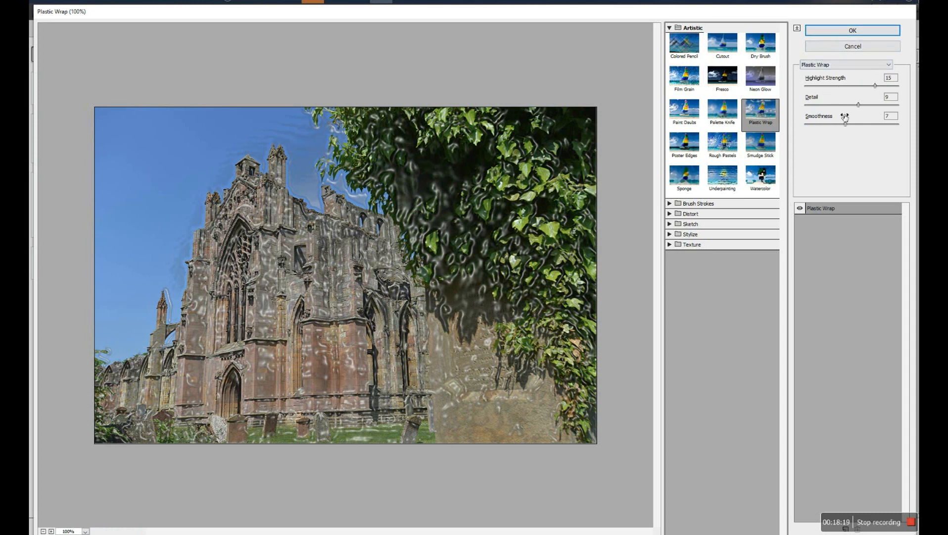
{"action": "left_click_drag", "start_coordinate": [875, 86], "coordinate": [830, 85]}
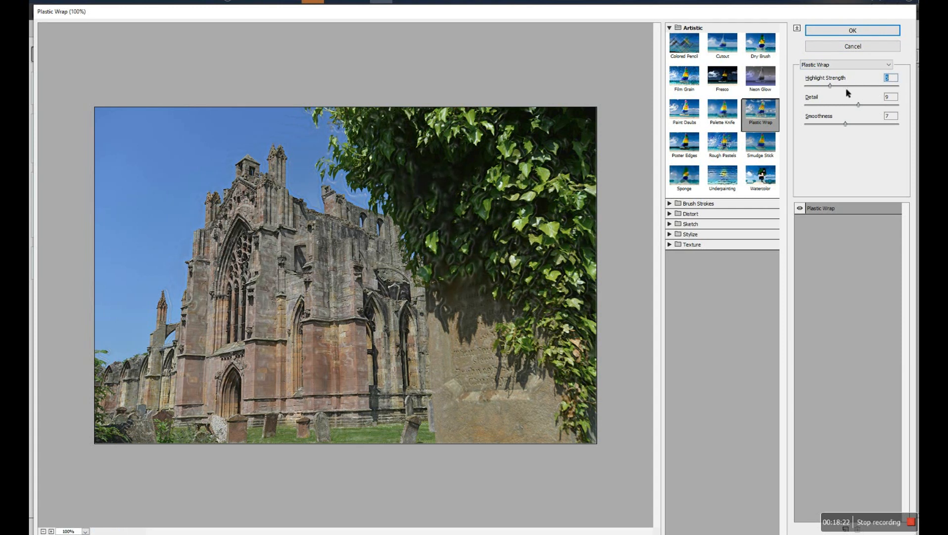
{"action": "left_click_drag", "start_coordinate": [832, 88], "coordinate": [887, 91]}
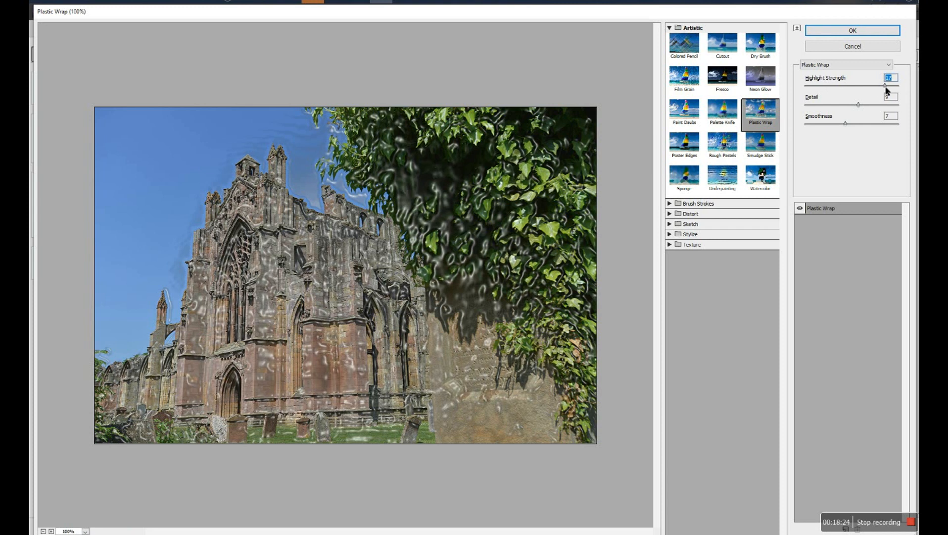
{"action": "left_click_drag", "start_coordinate": [859, 105], "coordinate": [816, 130]}
- Try the Paint Daubs filter with Brush Size 6 and Sharpness 4, comparing the Dark Rough and Sparkle brush types
{"action": "left_click", "coordinate": [697, 123]}
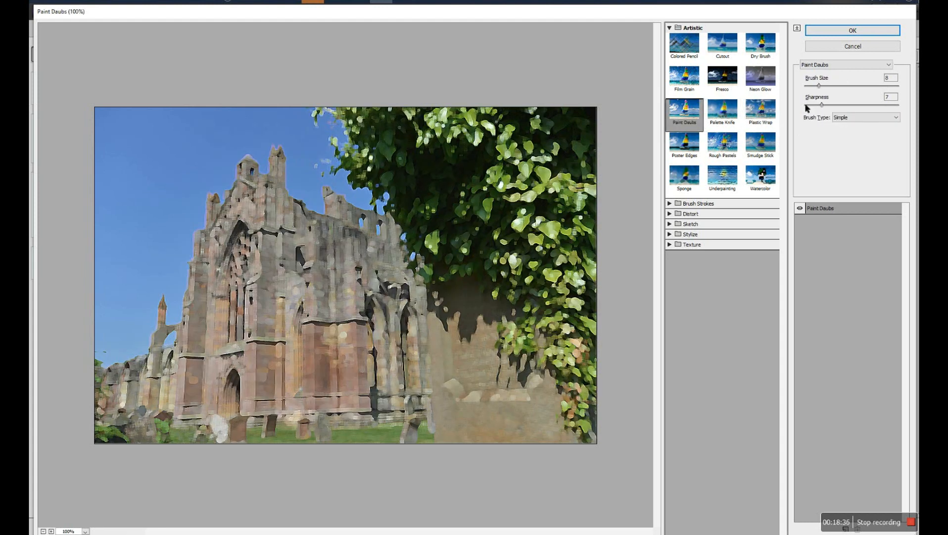
{"action": "mouse_move", "coordinate": [820, 87]}
{"action": "left_mouse_down"}
{"action": "mouse_move", "coordinate": [865, 87]}
{"action": "mouse_move", "coordinate": [816, 86]}
{"action": "mouse_move", "coordinate": [857, 104]}
{"action": "mouse_move", "coordinate": [817, 104]}
{"action": "left_mouse_up"}
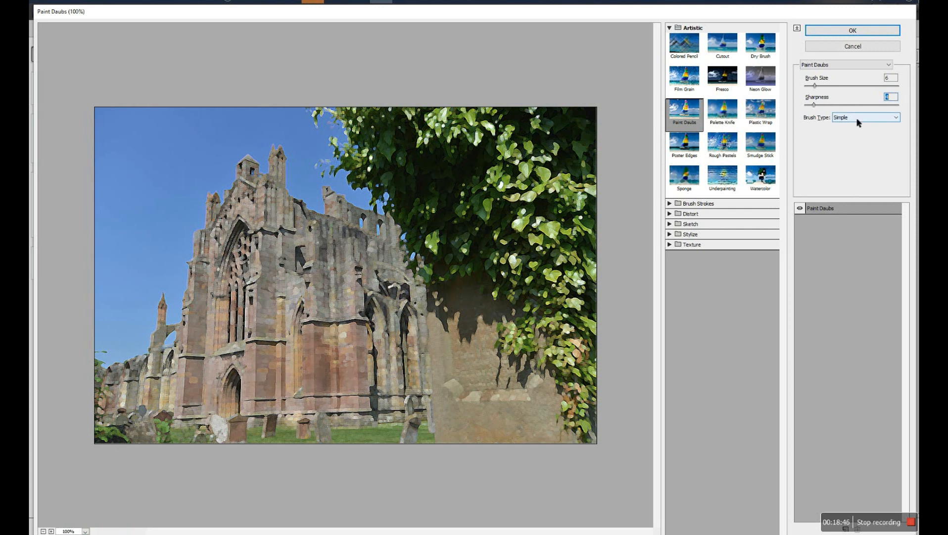
{"action": "left_click", "coordinate": [893, 118]}
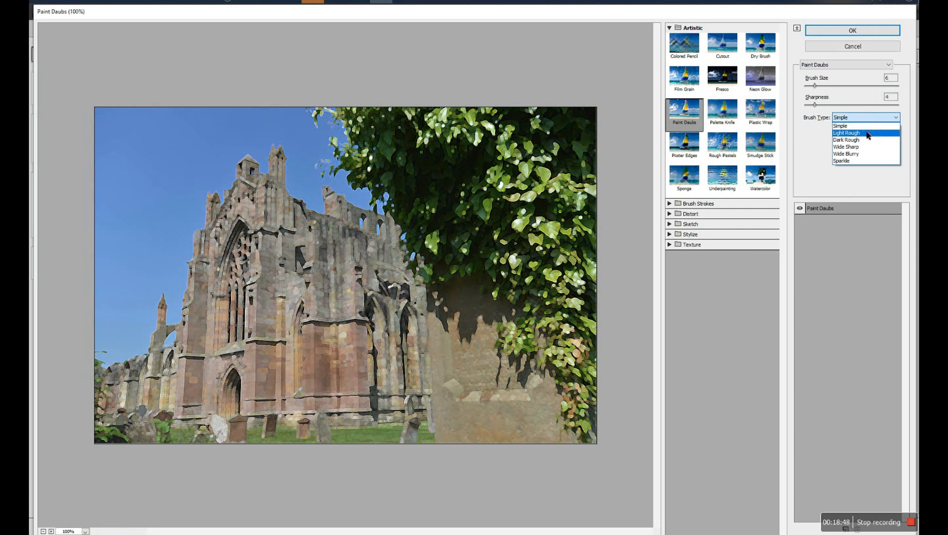
{"action": "left_click", "coordinate": [858, 140]}
{"action": "left_click", "coordinate": [877, 118]}
{"action": "left_click", "coordinate": [859, 162]}
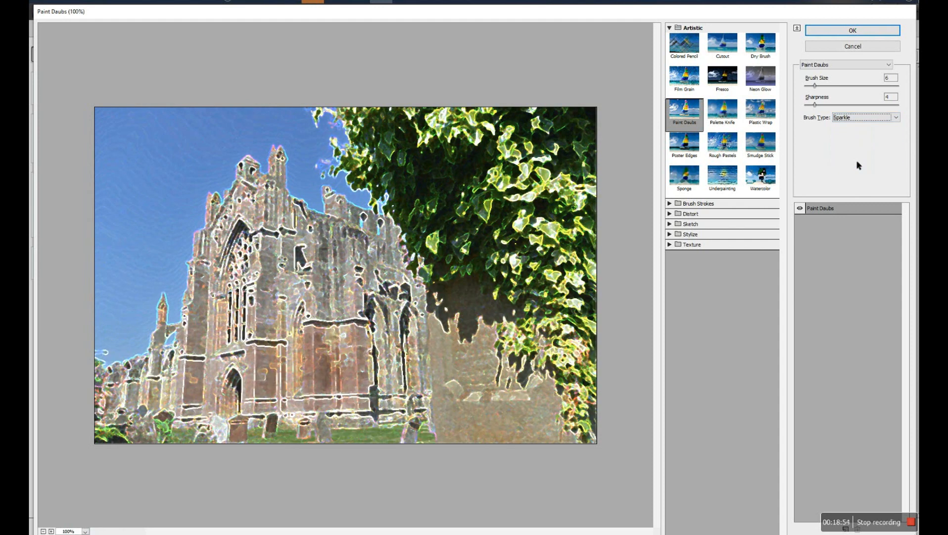
- Preview the Sponge filter again, followed by the Chalk & Charcoal and Bas Relief filters from the Sketch category
{"action": "left_click", "coordinate": [686, 182]}
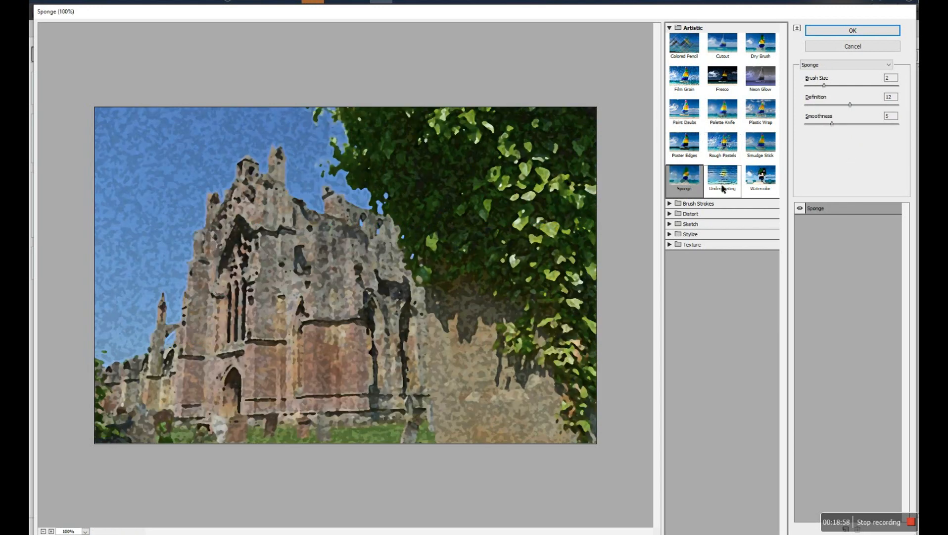
{"action": "left_click", "coordinate": [690, 225]}
{"action": "left_click", "coordinate": [707, 246]}
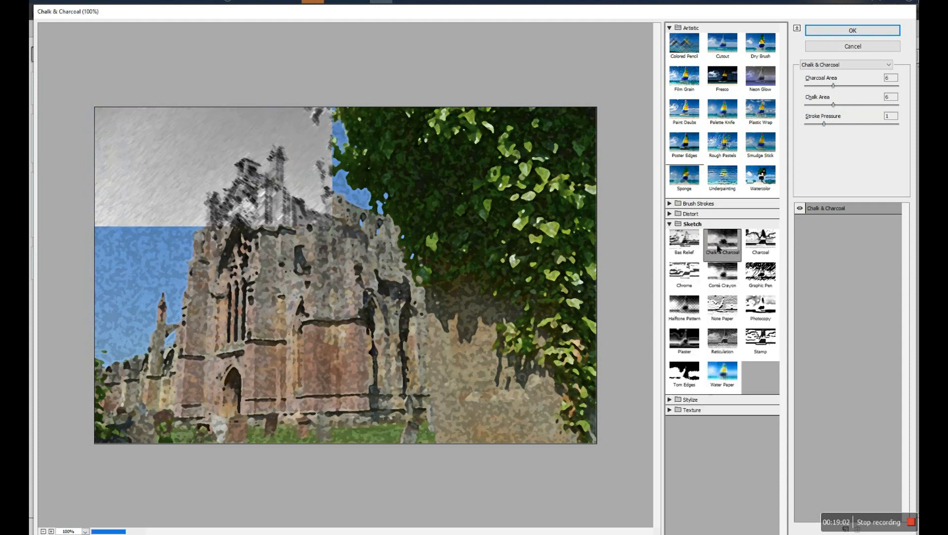
{"action": "left_click", "coordinate": [695, 247]}
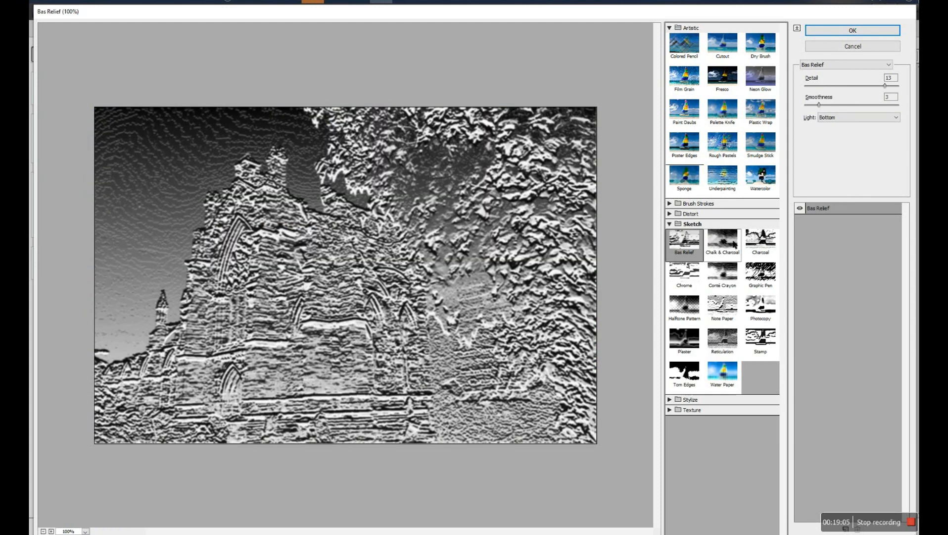
- Apply the Charcoal sketch filter to the photo and undo it
{"action": "left_click", "coordinate": [761, 241]}
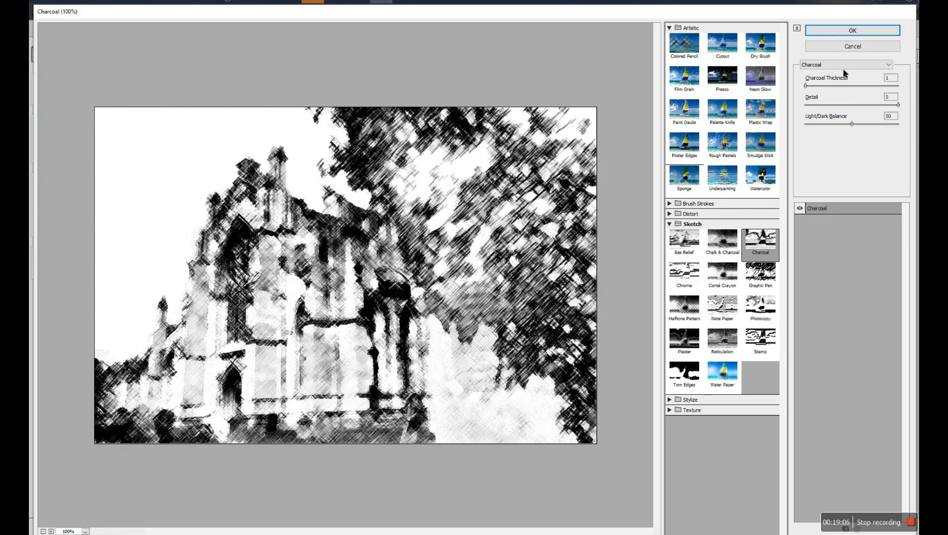
{"action": "left_click", "coordinate": [852, 31]}
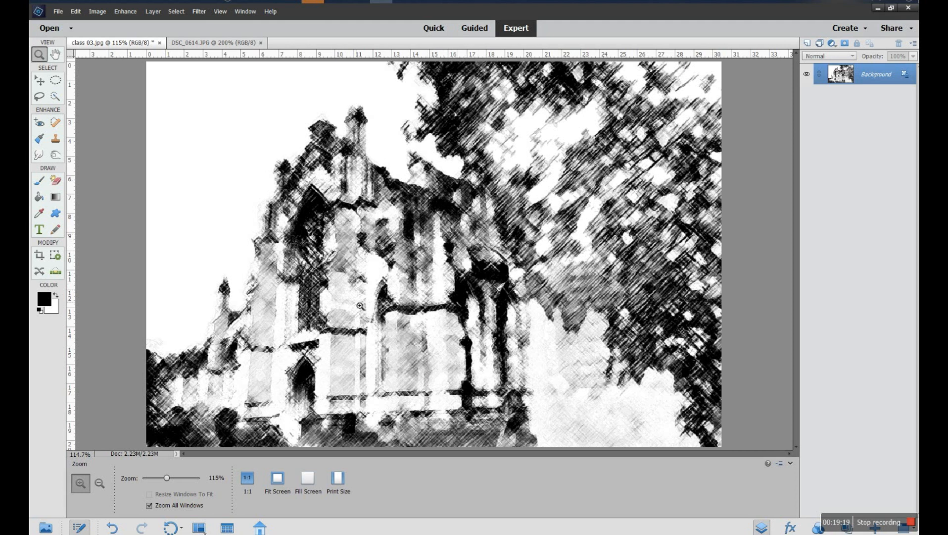
{"action": "left_click", "coordinate": [112, 528]}
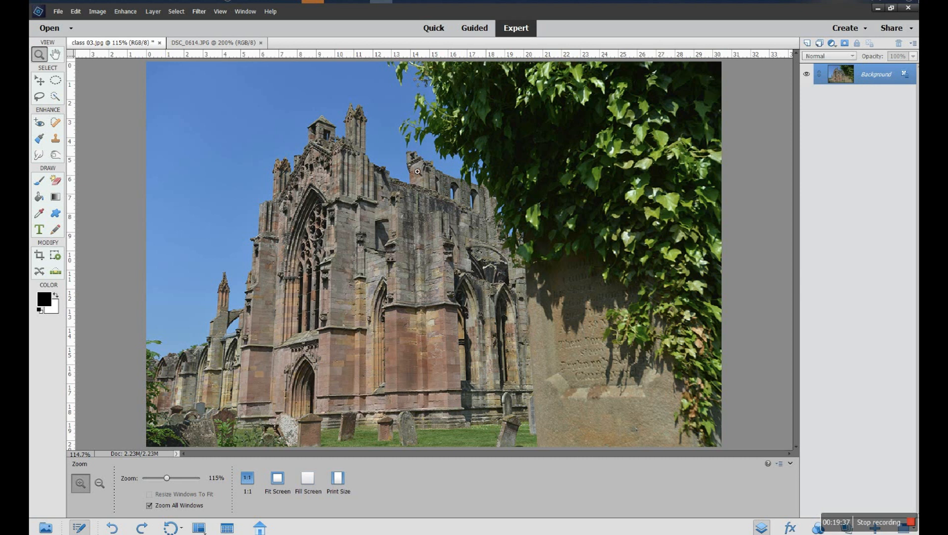
- Duplicate the Background layer as Background copy within class 03.jpg and hide the original Background layer
{"action": "right_click", "coordinate": [878, 82]}
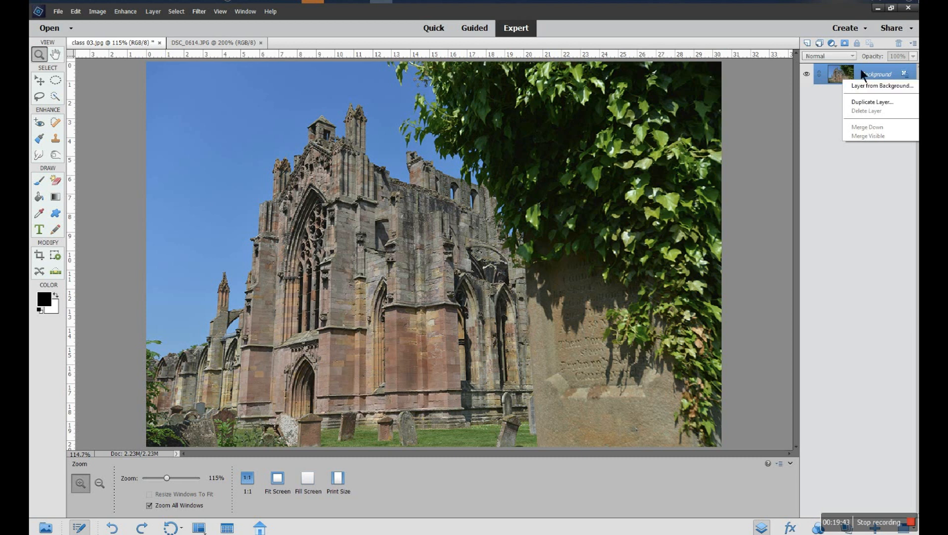
{"action": "left_click", "coordinate": [870, 86]}
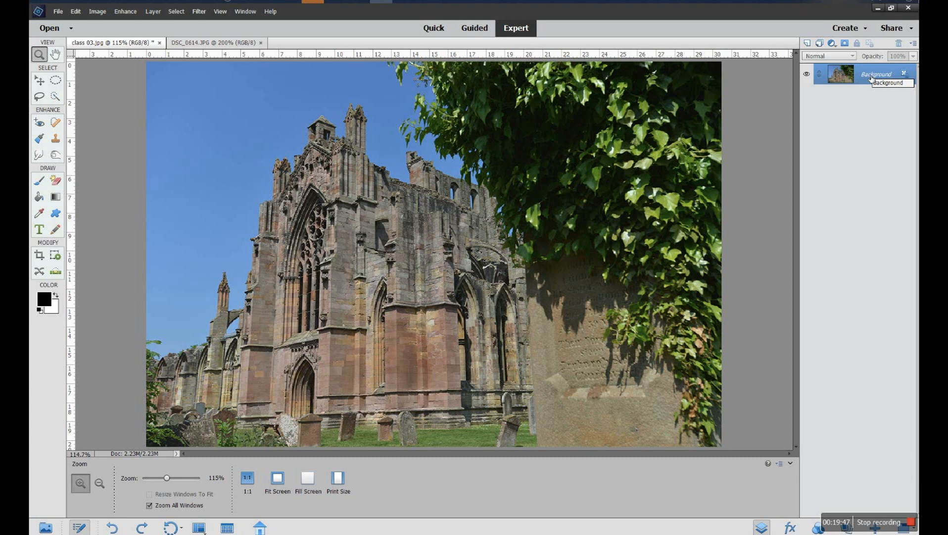
{"action": "right_click", "coordinate": [869, 77]}
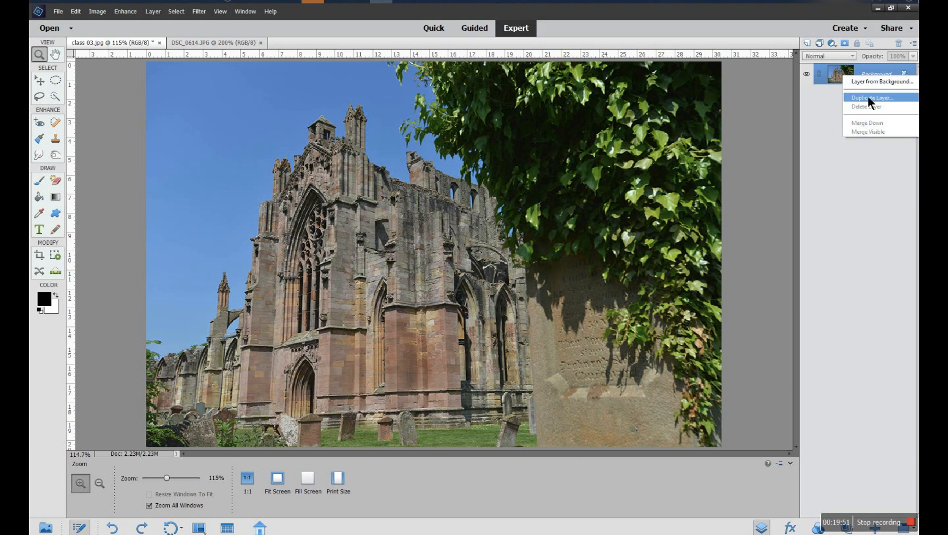
{"action": "left_click", "coordinate": [868, 98]}
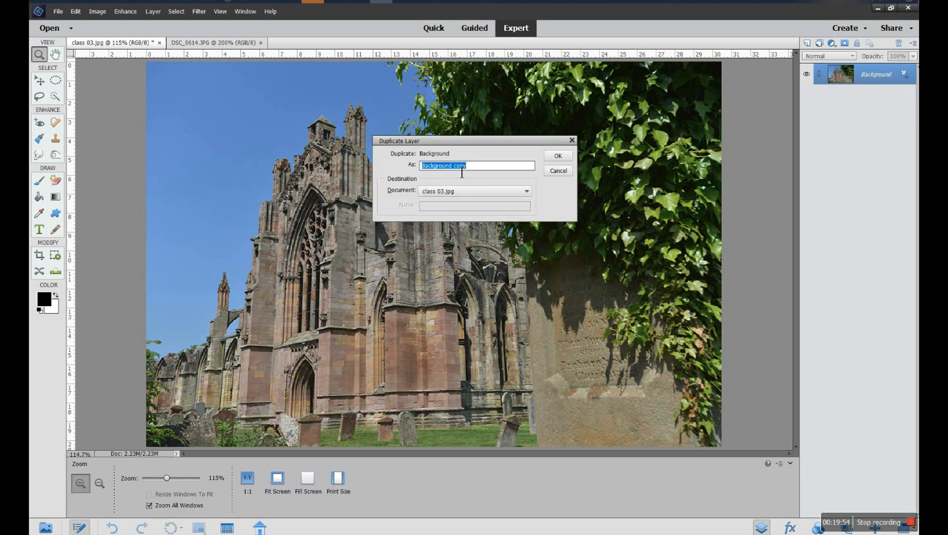
{"action": "left_click", "coordinate": [558, 156]}
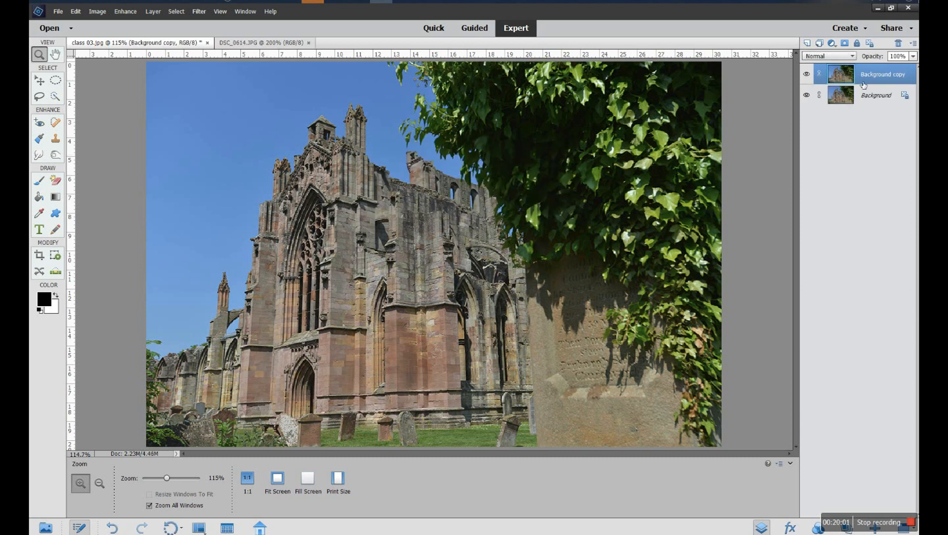
{"action": "left_click", "coordinate": [807, 95]}
- Apply the Artistic Watercolor filter to the Background copy layer and make the Background layer visible again
{"action": "left_click", "coordinate": [207, 14]}
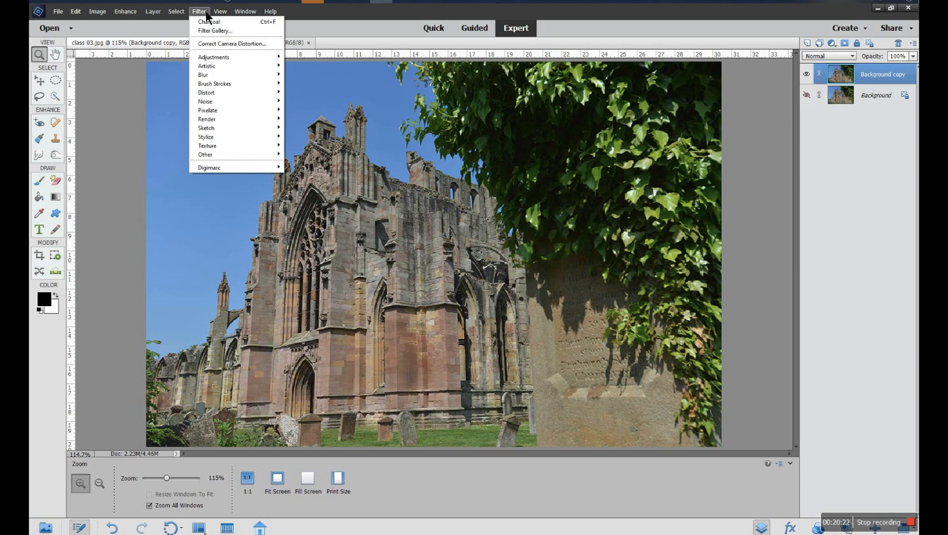
{"action": "mouse_move", "coordinate": [223, 67]}
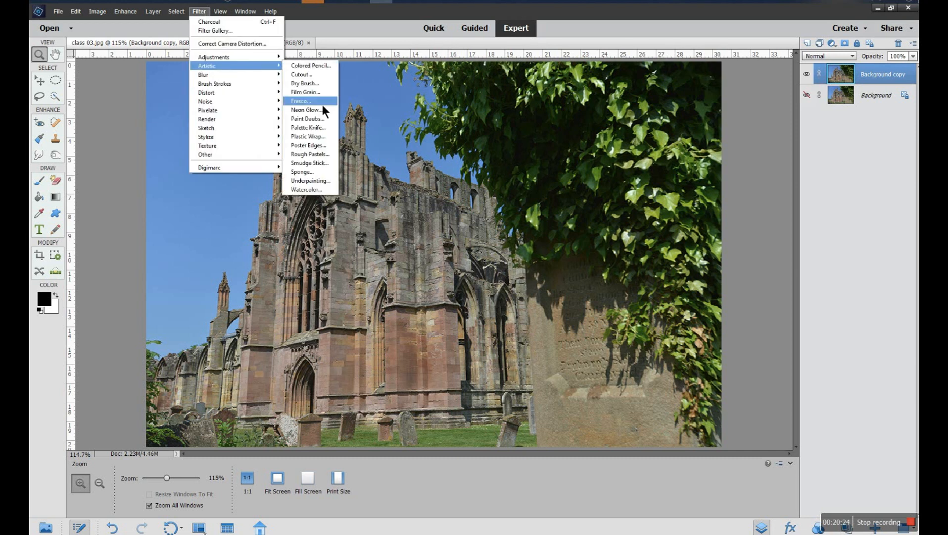
{"action": "left_click", "coordinate": [304, 189]}
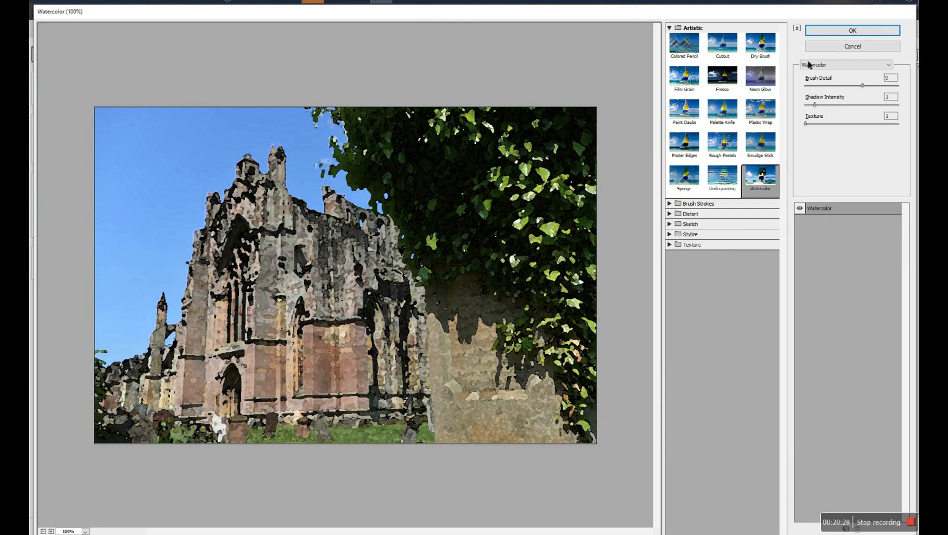
{"action": "left_click", "coordinate": [847, 31]}
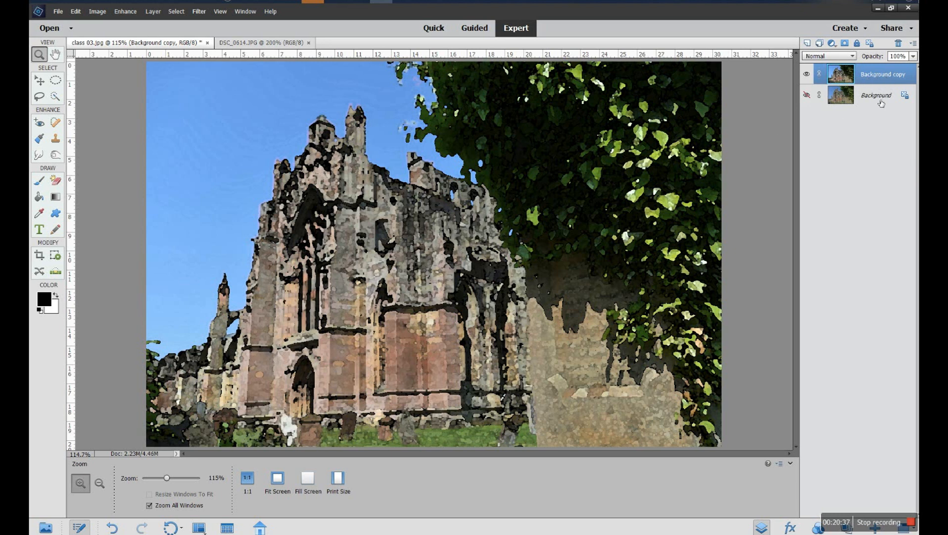
{"action": "left_click", "coordinate": [807, 95]}
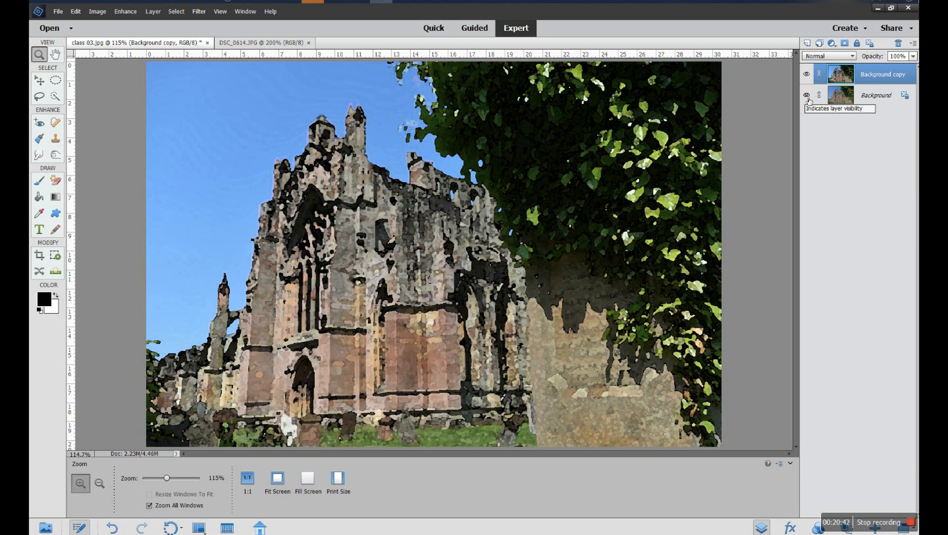
- Toggle the visibility of the Background copy layer several times to compare the watercolor version with the original photo
{"action": "left_click", "coordinate": [808, 97]}
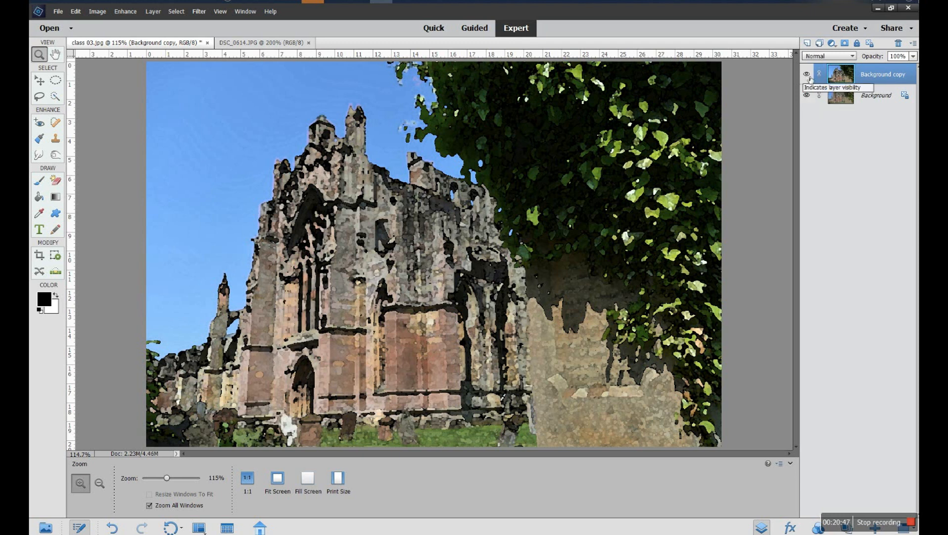
{"action": "left_click", "coordinate": [810, 78]}
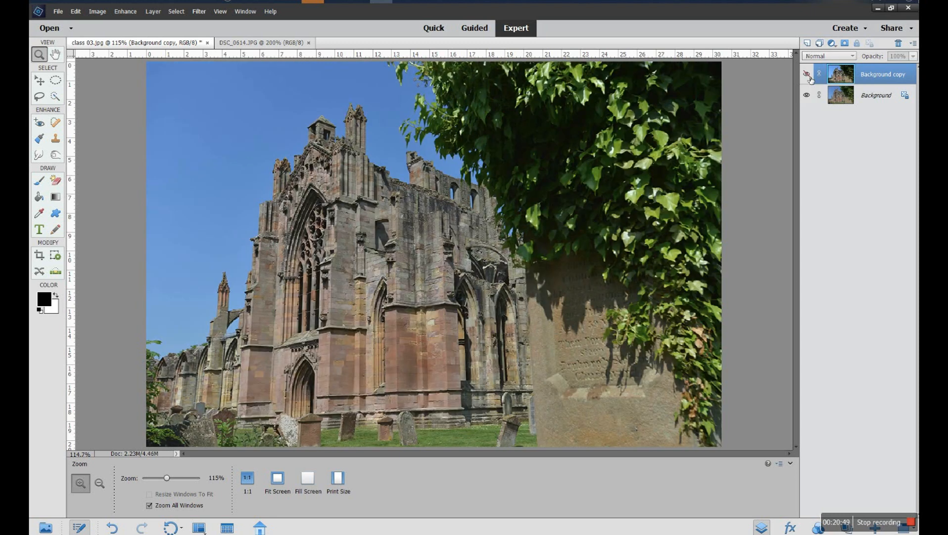
{"action": "left_click", "coordinate": [807, 75]}
{"action": "left_click", "coordinate": [808, 74]}
{"action": "left_click", "coordinate": [807, 74]}
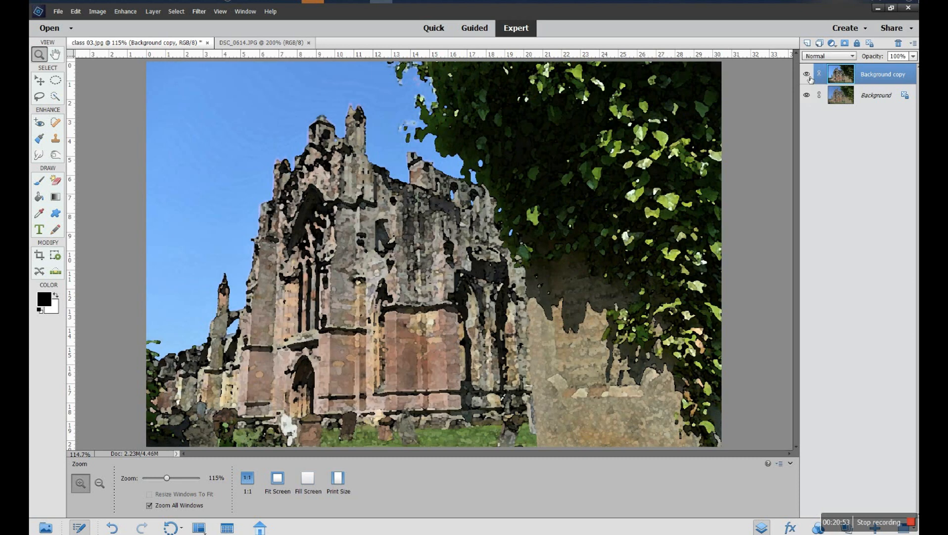
{"action": "left_click", "coordinate": [807, 75]}
{"action": "left_click", "coordinate": [807, 74]}
{"action": "left_click", "coordinate": [808, 74]}
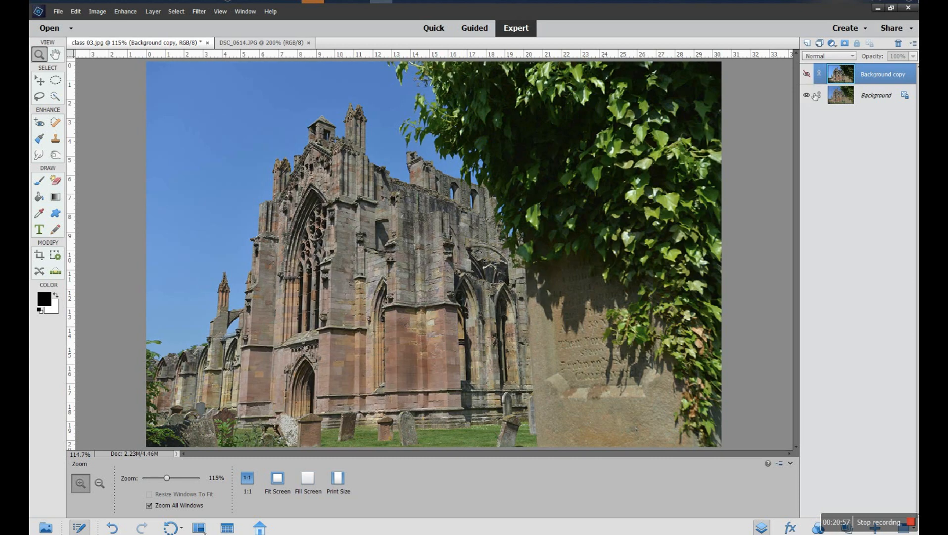
{"action": "left_click", "coordinate": [808, 75]}
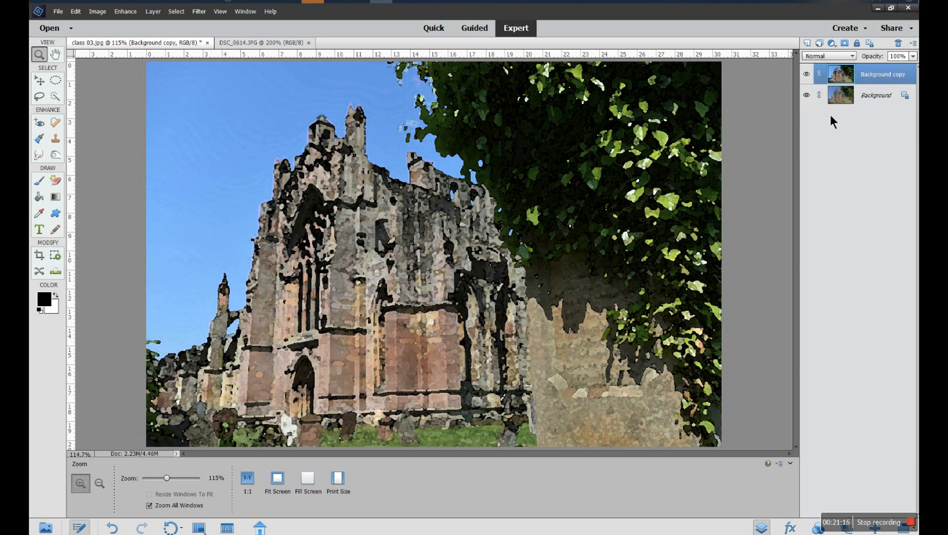
{"action": "left_click", "coordinate": [807, 74]}
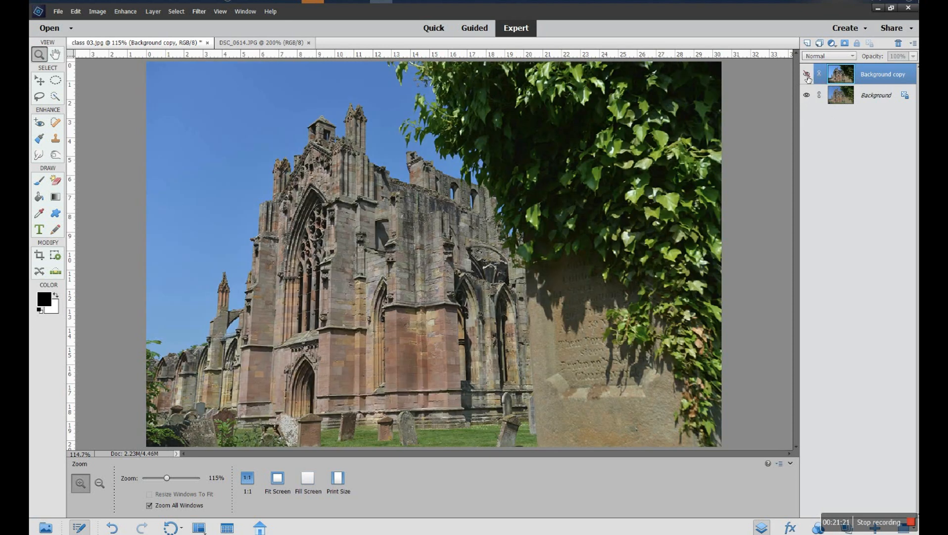
{"action": "left_click", "coordinate": [807, 74]}
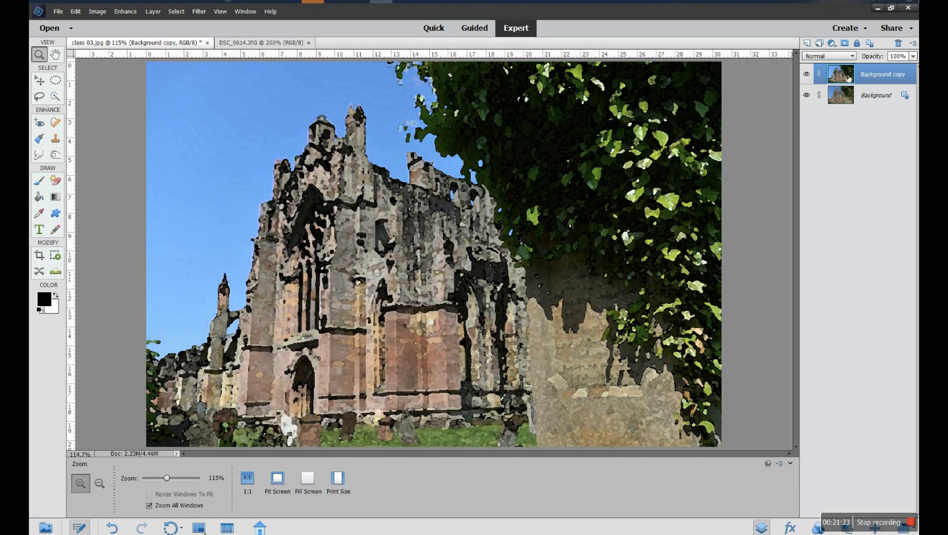
{"action": "left_click", "coordinate": [814, 75]}
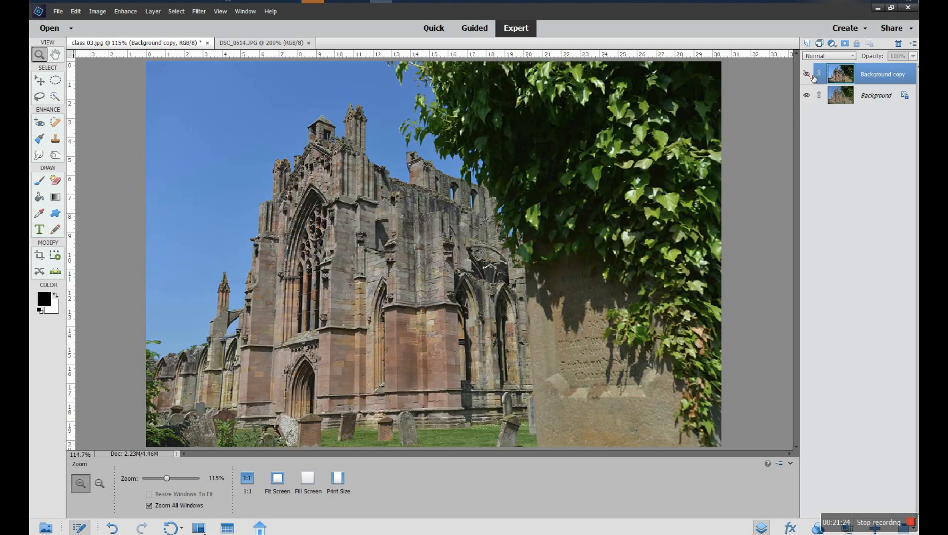
{"action": "left_click", "coordinate": [813, 75]}
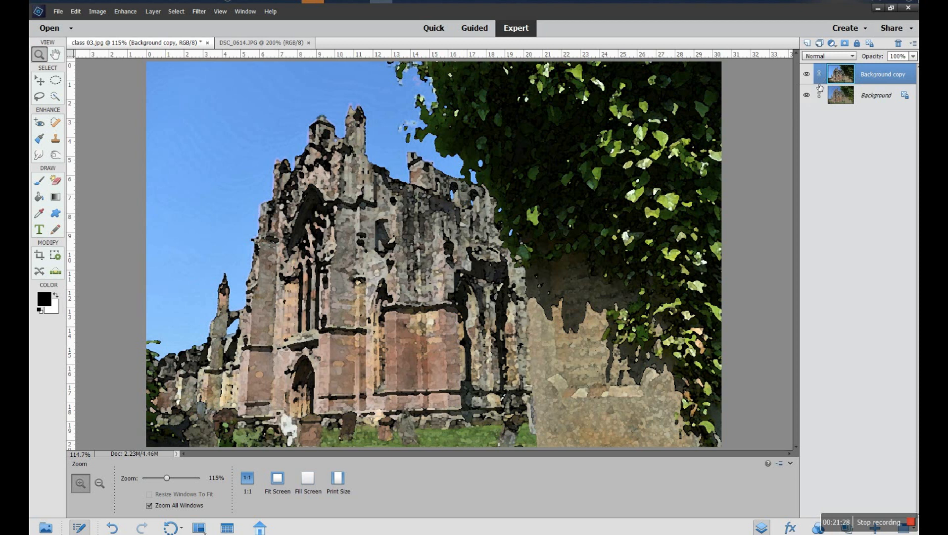
- Hide the Background copy layer and duplicate the Background layer as Background copy 2 within class 03.jpg
{"action": "left_click", "coordinate": [868, 95]}
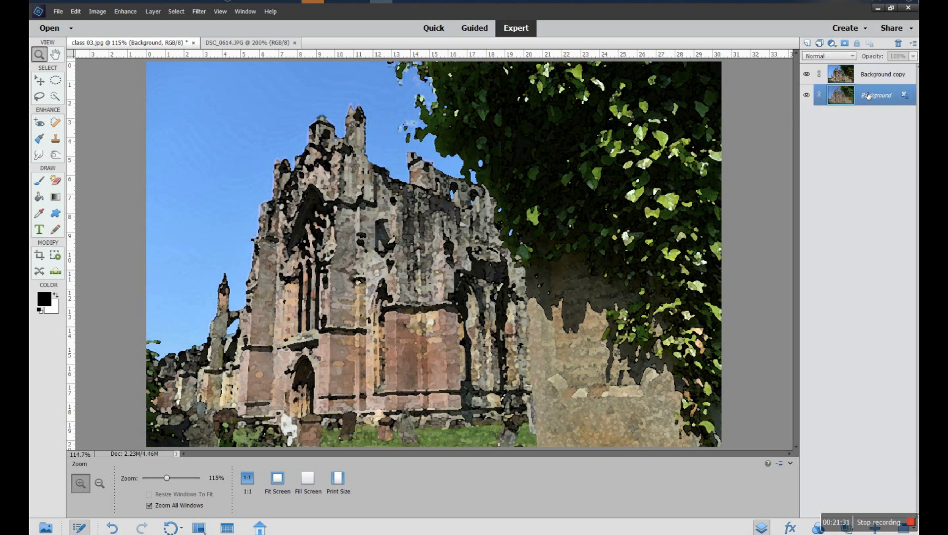
{"action": "right_click", "coordinate": [867, 94]}
{"action": "left_click", "coordinate": [809, 77]}
{"action": "left_click", "coordinate": [808, 75]}
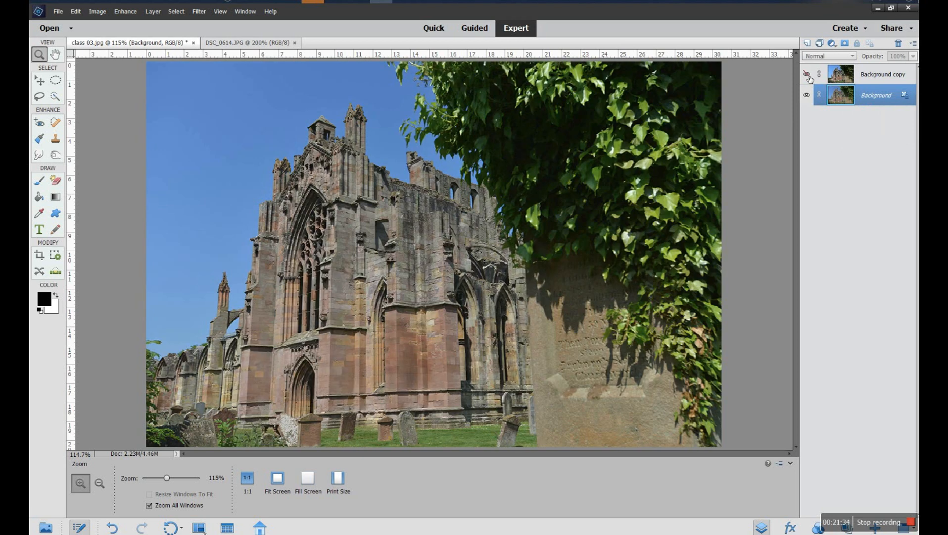
{"action": "right_click", "coordinate": [870, 96]}
{"action": "left_click", "coordinate": [870, 113]}
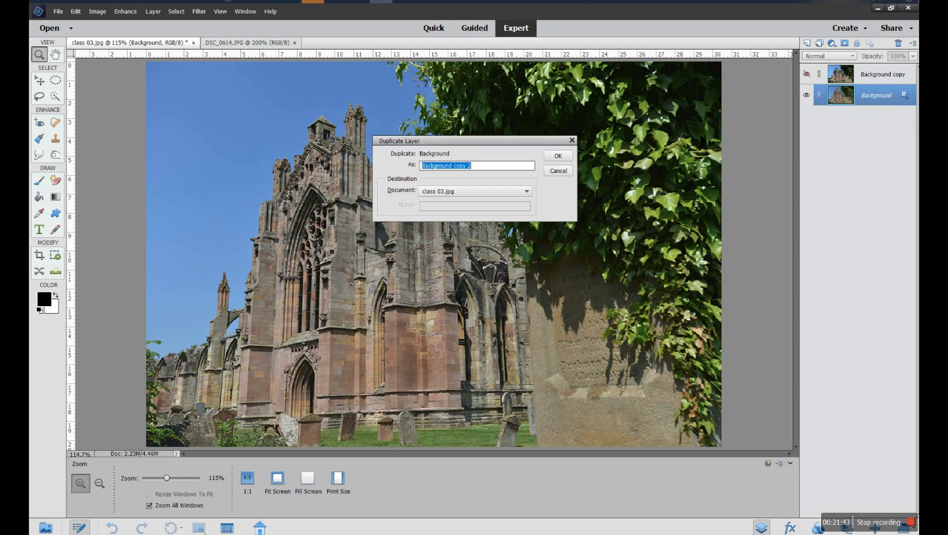
{"action": "left_click", "coordinate": [567, 156]}
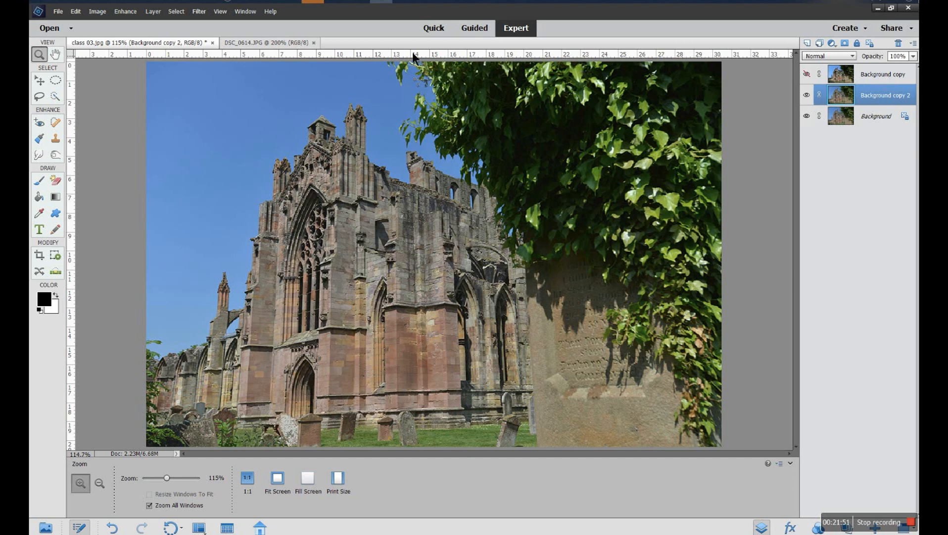
- Apply the Bas Relief sketch filter to the Background copy 2 layer with Detail 13, Smoothness 3 and Light from Bottom
{"action": "left_click", "coordinate": [201, 11]}
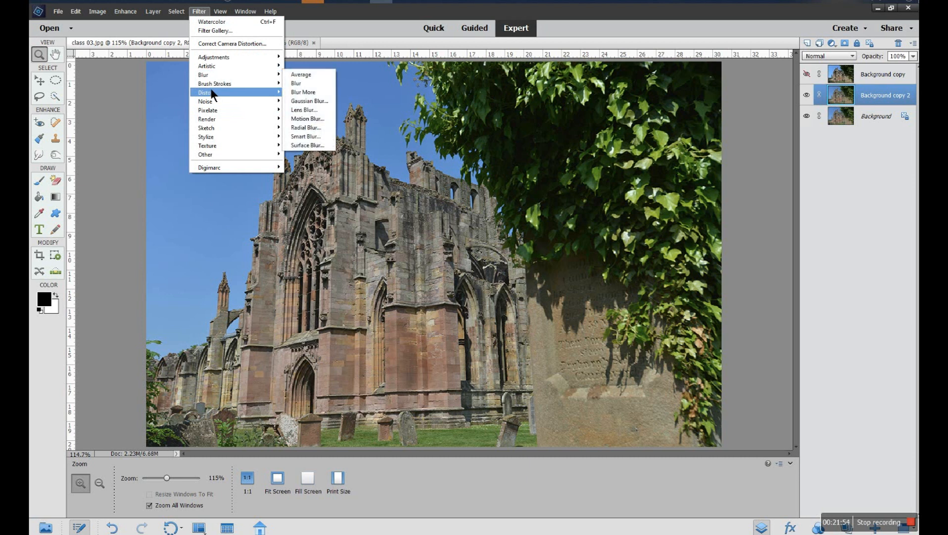
{"action": "mouse_move", "coordinate": [210, 127]}
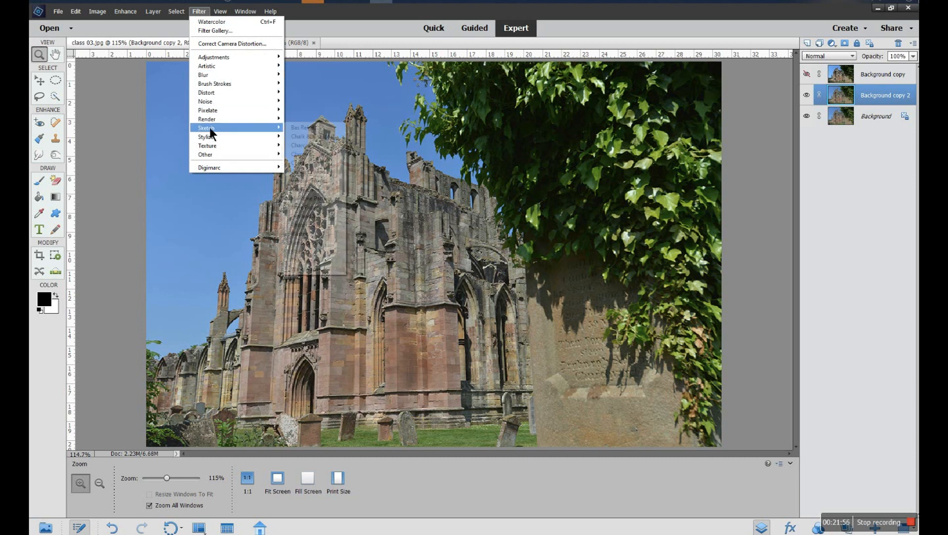
{"action": "left_click", "coordinate": [303, 128]}
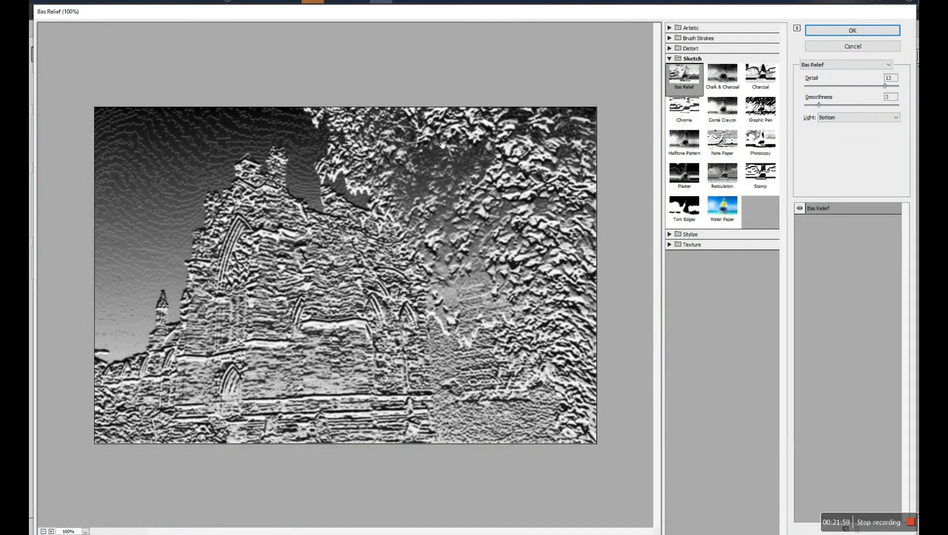
{"action": "left_click", "coordinate": [840, 32]}
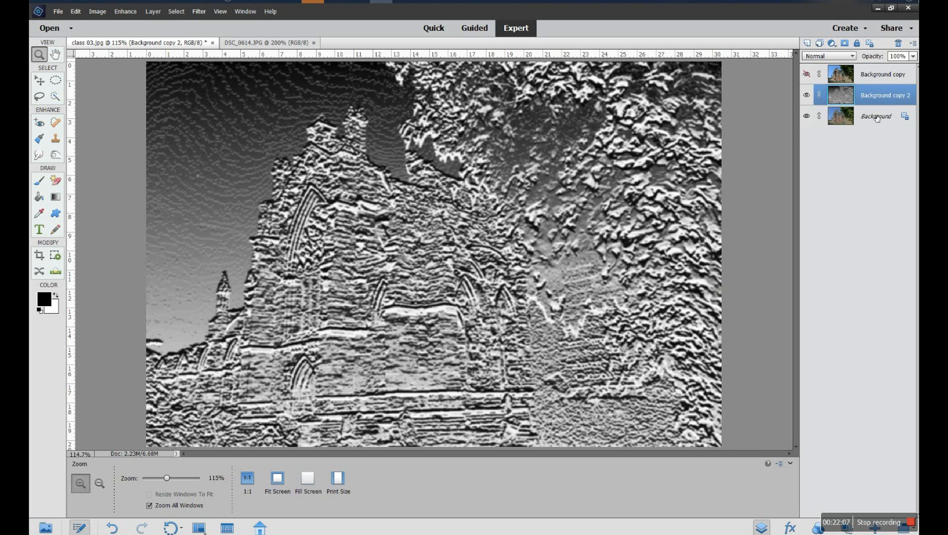
- Toggle Background copy 2 and Background copy visibility to compare the bas relief, original and watercolor versions, leaving both layers shown
{"action": "left_click", "coordinate": [807, 94]}
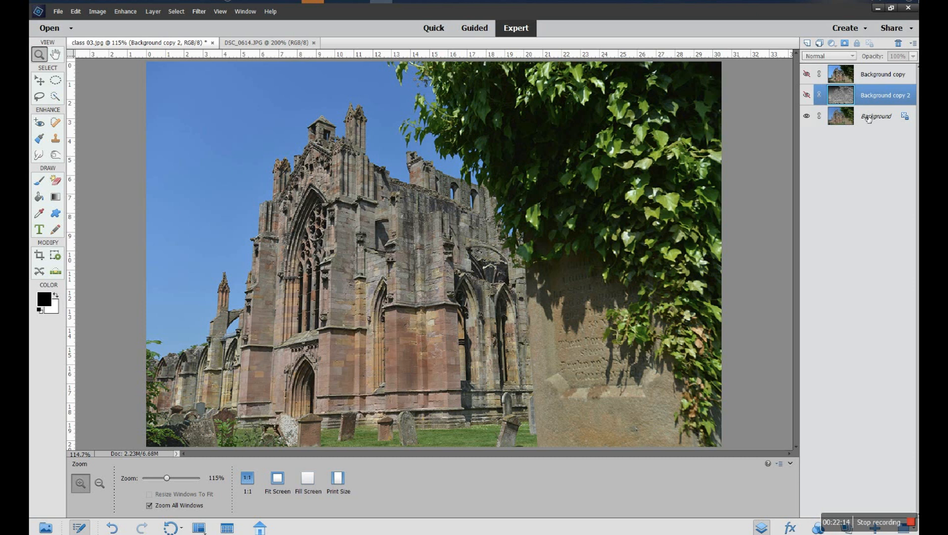
{"action": "left_click", "coordinate": [809, 97]}
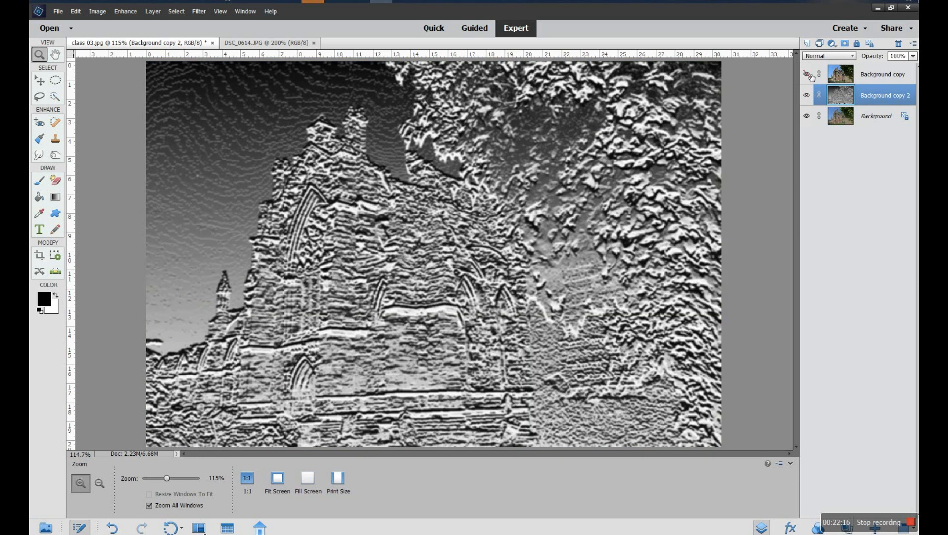
{"action": "left_click", "coordinate": [808, 75]}
{"action": "left_click", "coordinate": [808, 75]}
{"action": "left_click", "coordinate": [808, 75]}
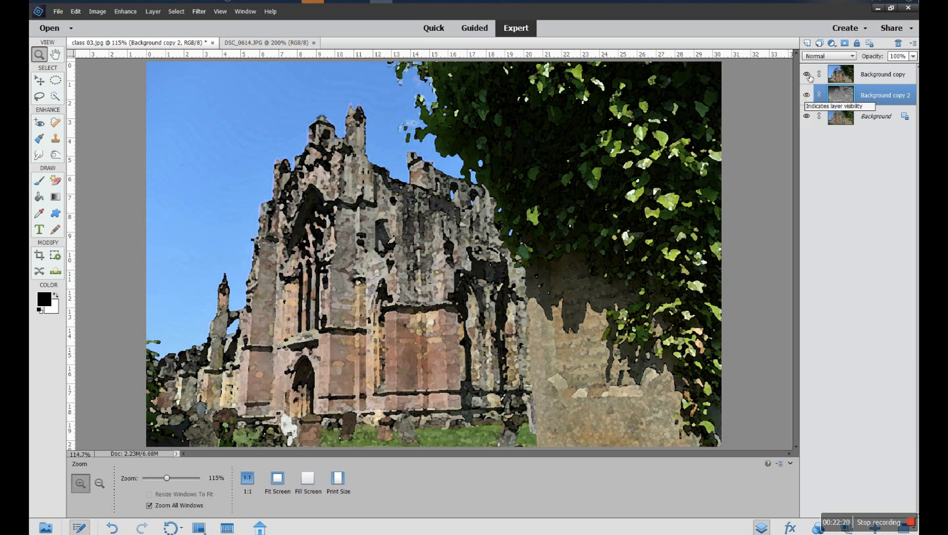
- Duplicate the Background layer as Background copy 3 and hide the Background copy and Background copy 2 layers
{"action": "left_click", "coordinate": [880, 118]}
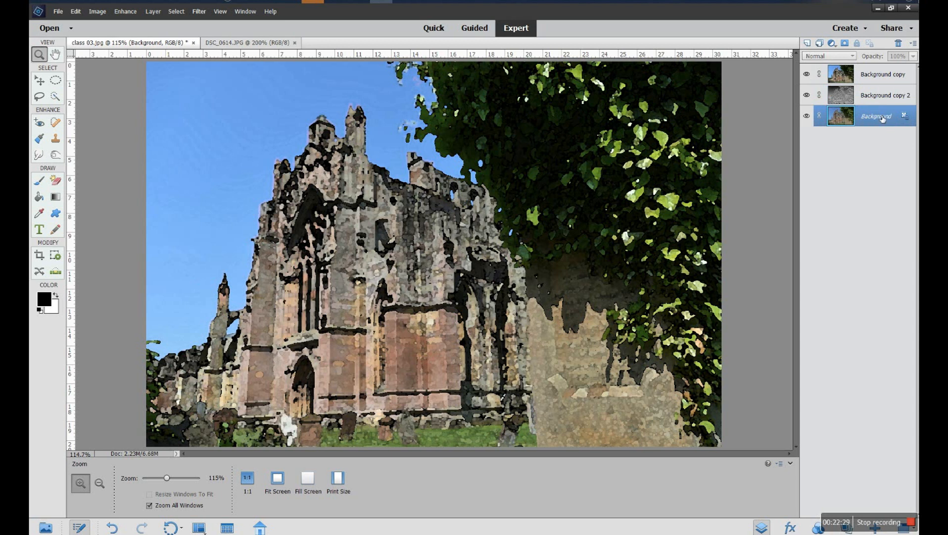
{"action": "right_click", "coordinate": [875, 113]}
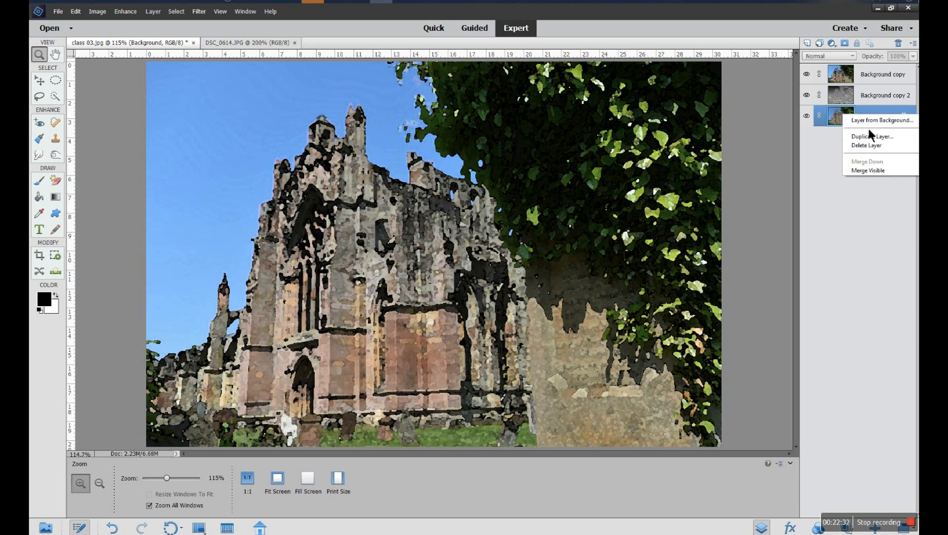
{"action": "left_click", "coordinate": [868, 134]}
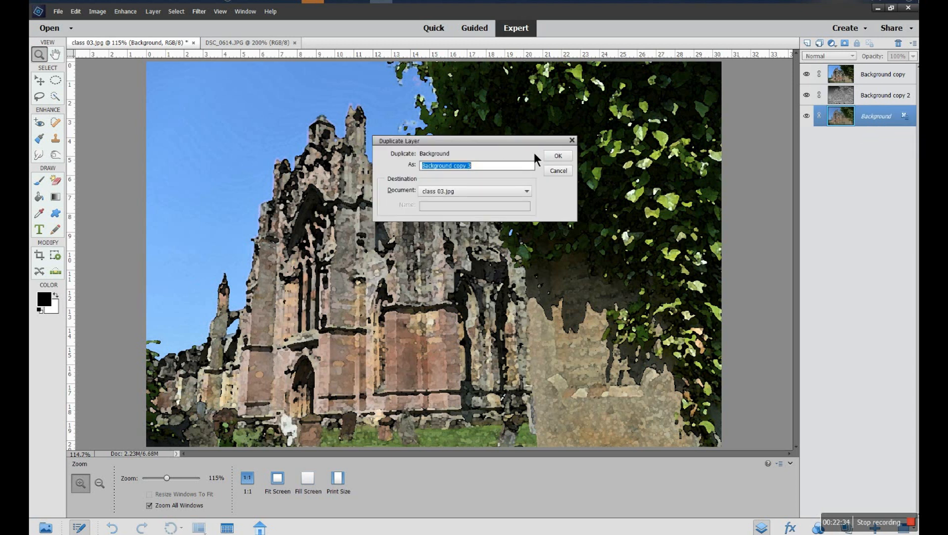
{"action": "left_click", "coordinate": [555, 156]}
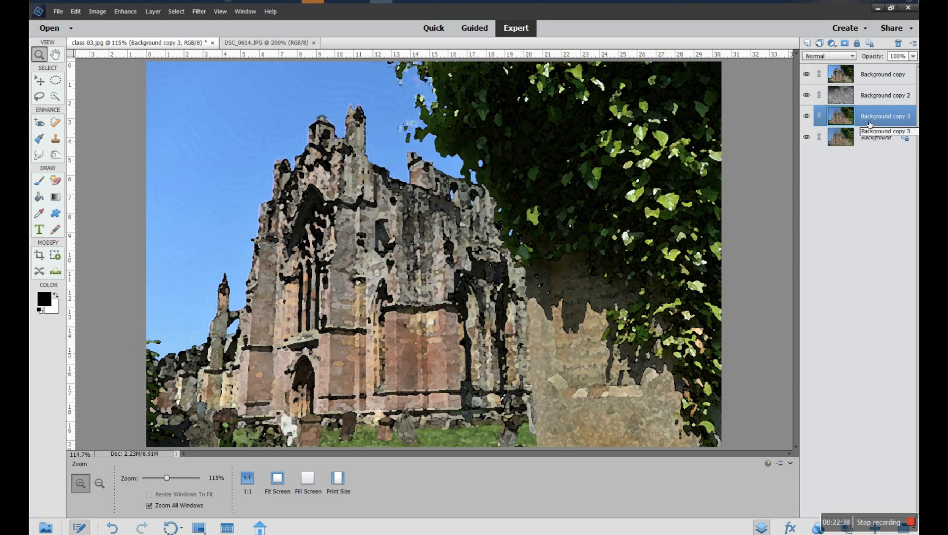
{"action": "left_click", "coordinate": [807, 74]}
{"action": "left_click", "coordinate": [807, 95]}
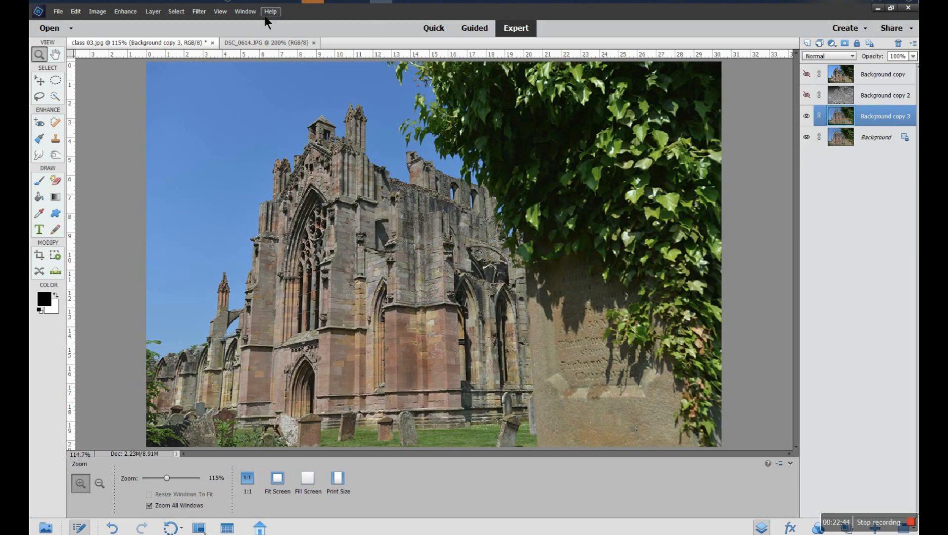
- Apply the Note Paper sketch filter to Background copy 3 with Image Balance 13, Graininess 6 and Relief 17
{"action": "left_click", "coordinate": [201, 14]}
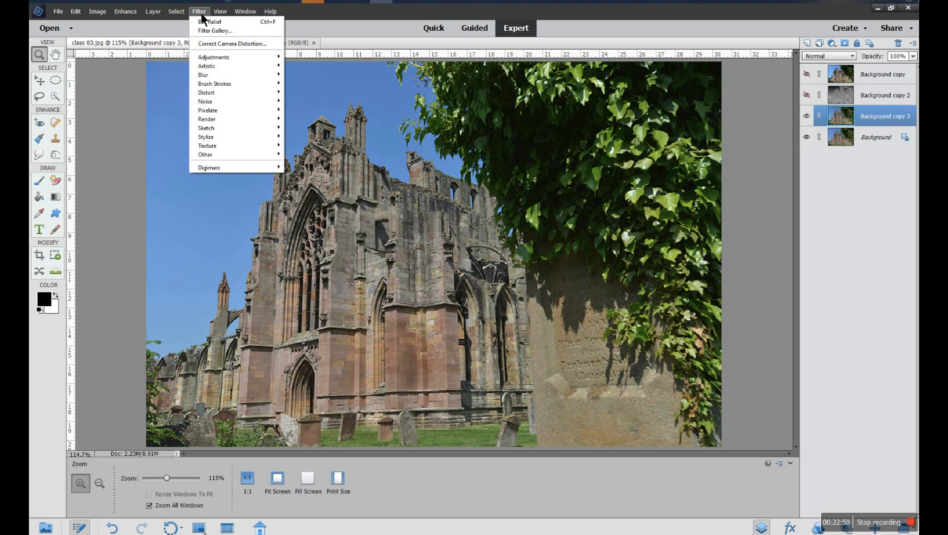
{"action": "mouse_move", "coordinate": [223, 129]}
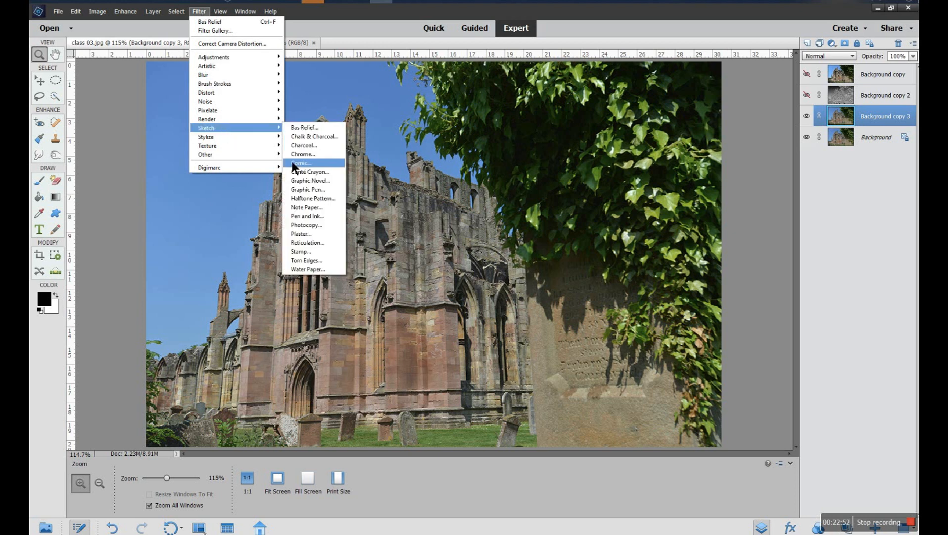
{"action": "left_click", "coordinate": [309, 209]}
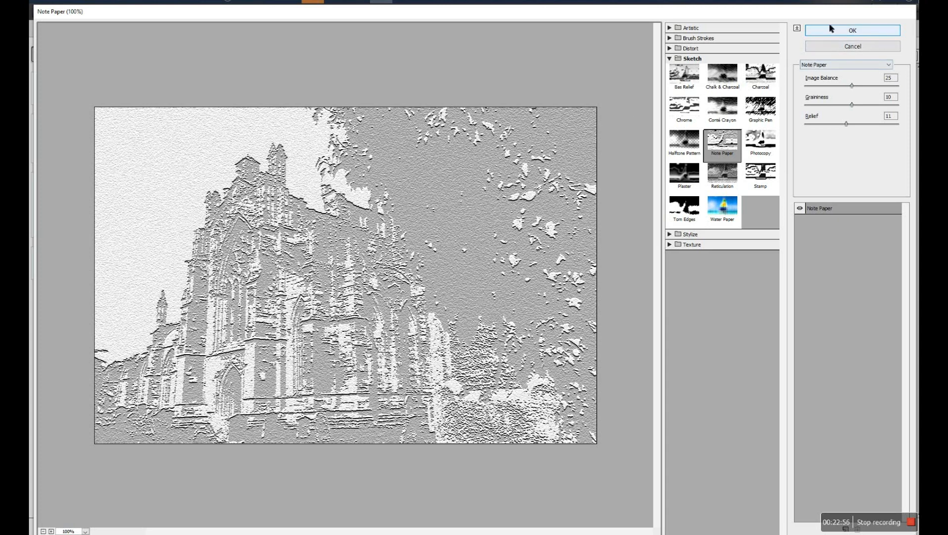
{"action": "left_click_drag", "start_coordinate": [852, 86], "coordinate": [831, 87]}
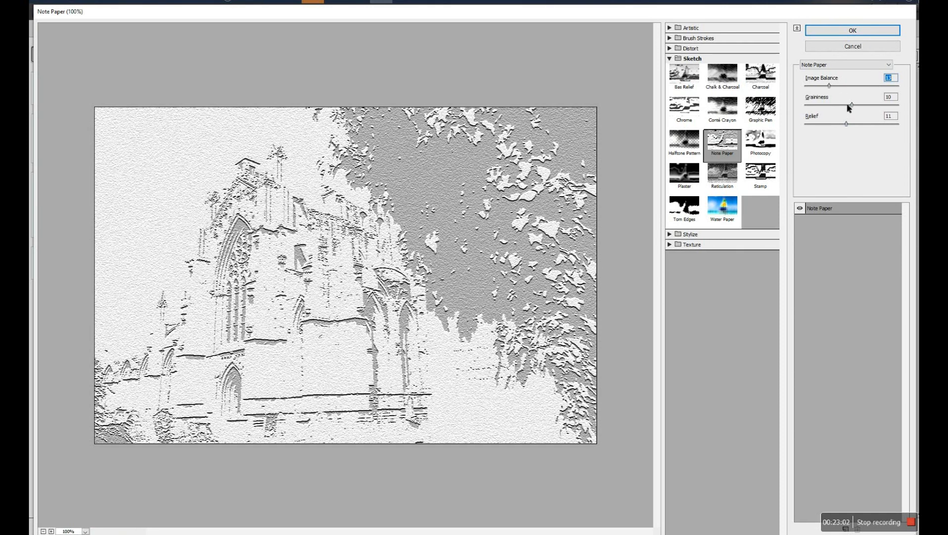
{"action": "left_click_drag", "start_coordinate": [851, 105], "coordinate": [868, 124]}
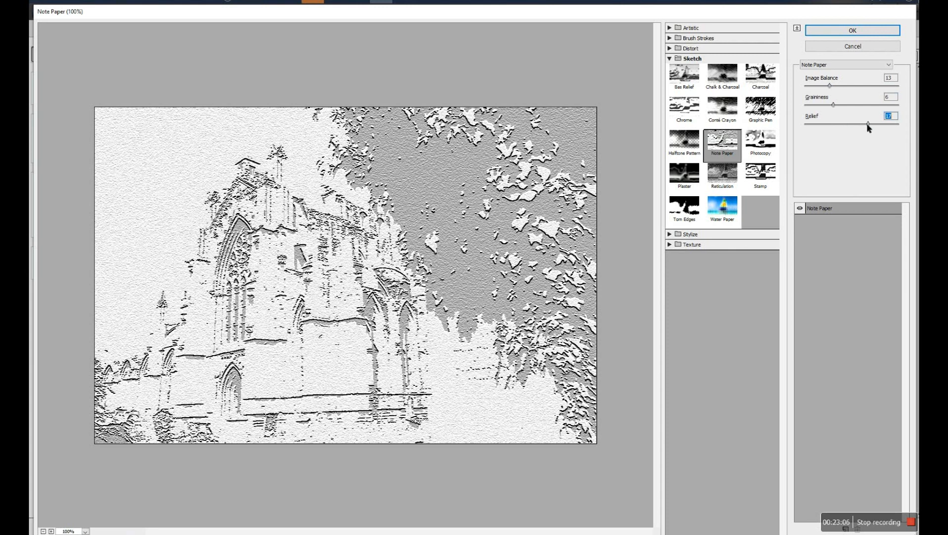
{"action": "left_click", "coordinate": [854, 31]}
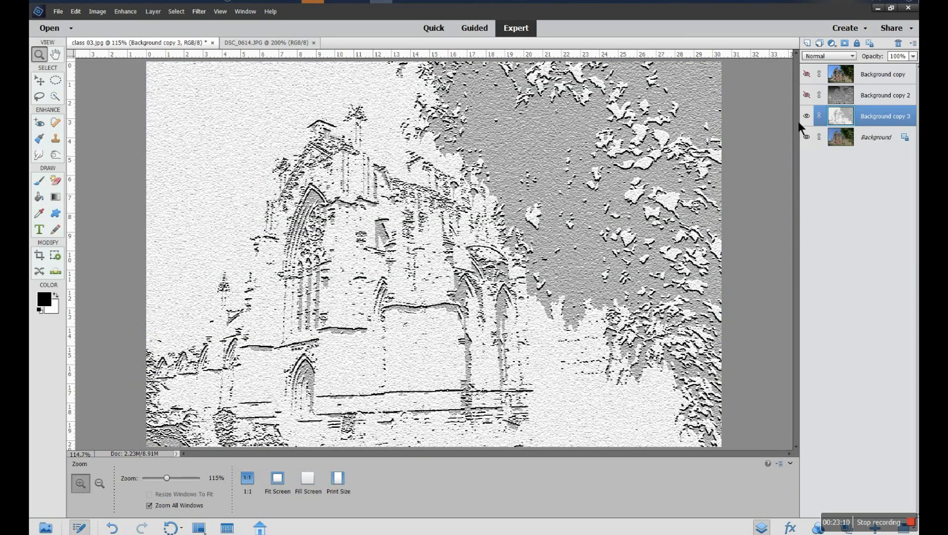
- Toggle the visibility of Background copy 3 to compare the note paper effect with the original photo
{"action": "left_click", "coordinate": [807, 115]}
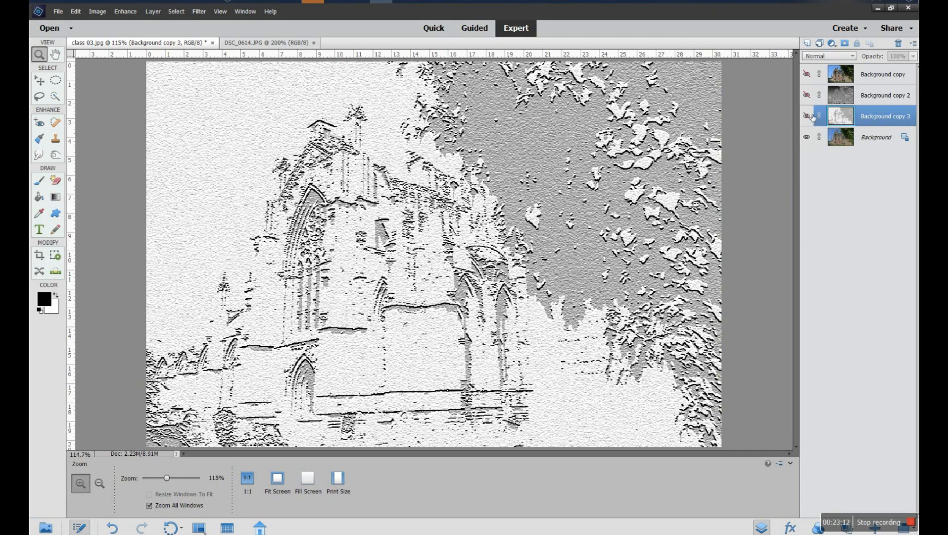
{"action": "left_click", "coordinate": [812, 117]}
{"action": "left_click", "coordinate": [813, 117]}
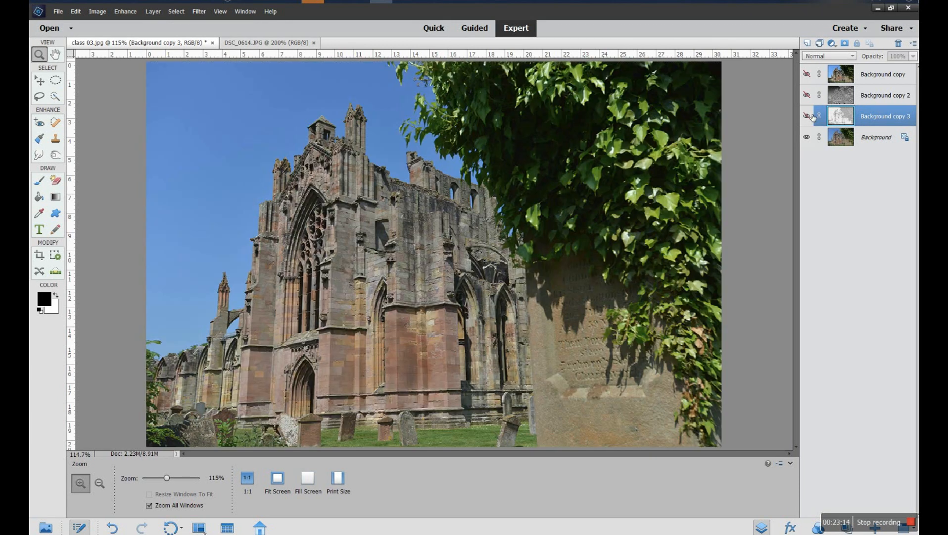
- Make all three copied layers visible and move Background copy 3 to the top of the layer stack
{"action": "left_click", "coordinate": [807, 116]}
{"action": "left_click", "coordinate": [807, 95]}
{"action": "left_click", "coordinate": [806, 75]}
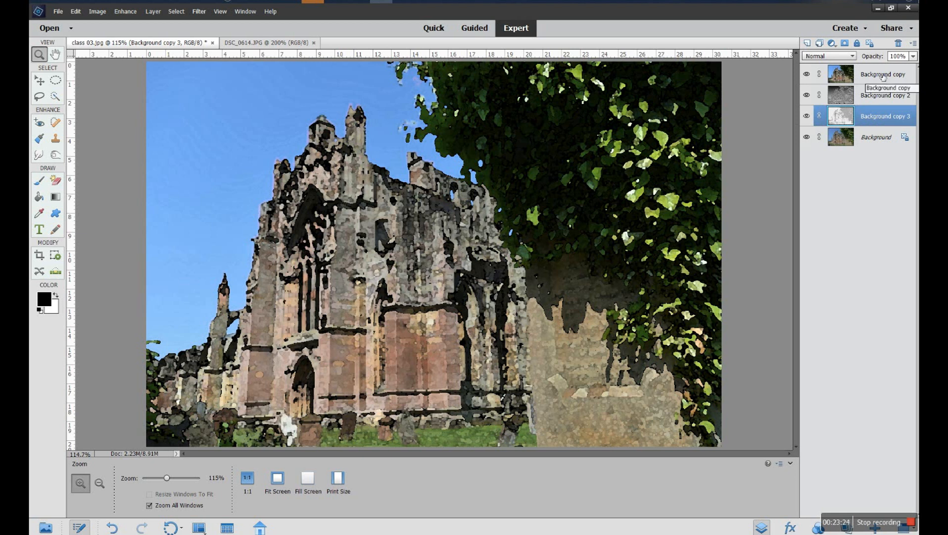
{"action": "left_click_drag", "start_coordinate": [878, 119], "coordinate": [879, 69]}
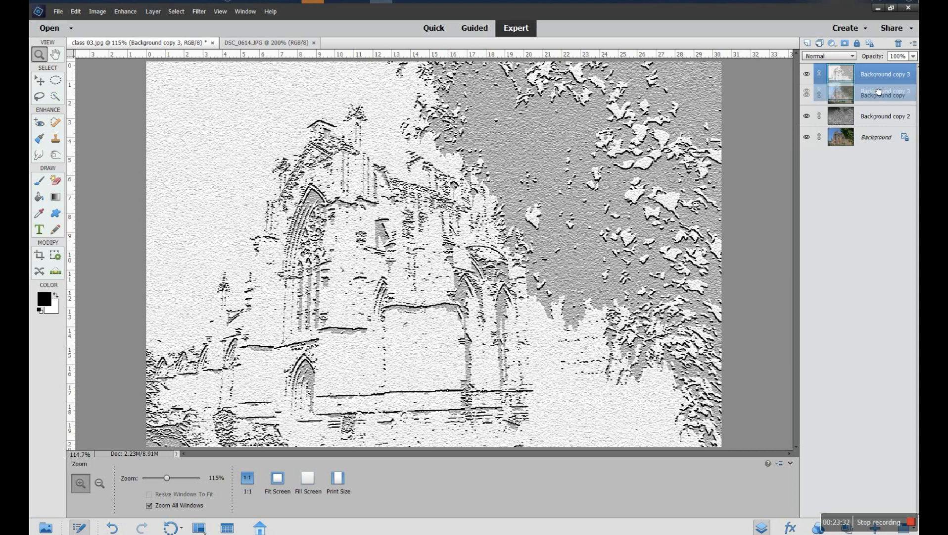
- Move each copied layer to the top in turn, finishing with Background copy above Background copy 3 and Background copy 2
{"action": "left_click_drag", "start_coordinate": [871, 118], "coordinate": [873, 69]}
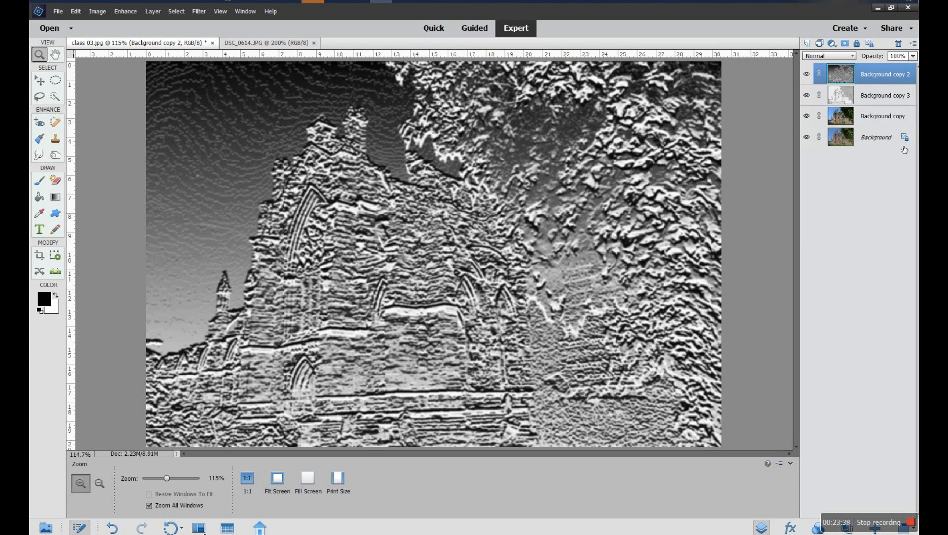
{"action": "left_click_drag", "start_coordinate": [877, 118], "coordinate": [872, 79]}
{"action": "left_click_drag", "start_coordinate": [869, 110], "coordinate": [874, 78]}
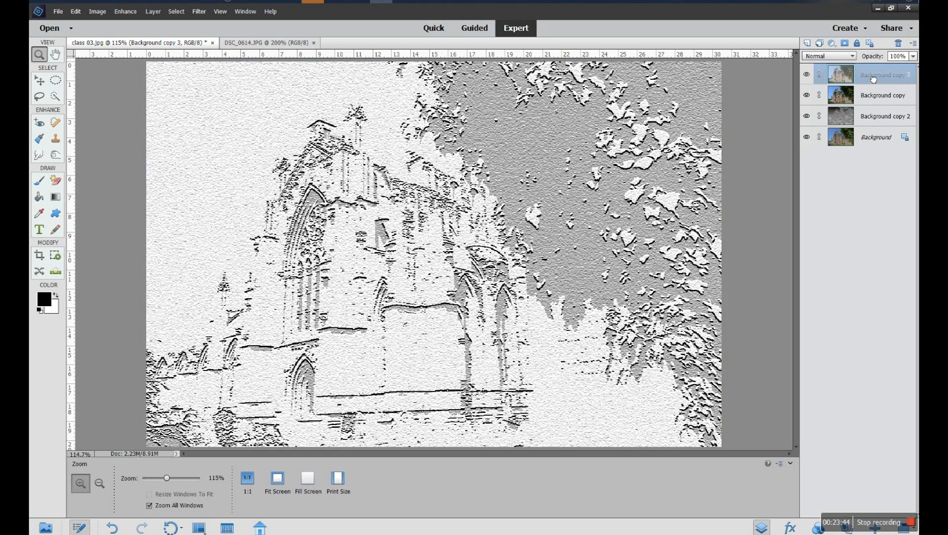
{"action": "key", "text": "ctrl+z"}
{"action": "left_click_drag", "start_coordinate": [874, 103], "coordinate": [864, 71]}
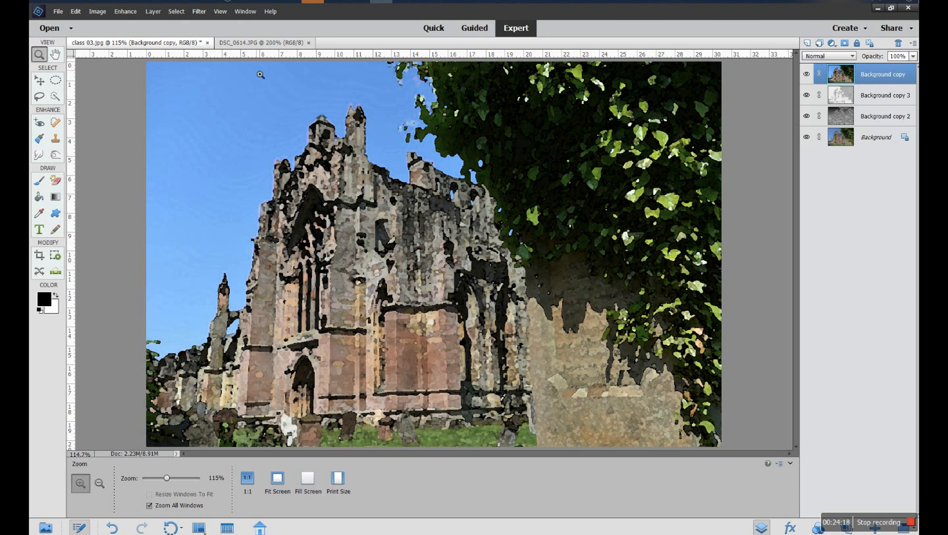
- View the DSC_0614.JPG document, return to class 03.jpg, and show the open files in the Photo Bin
{"action": "left_click", "coordinate": [257, 45]}
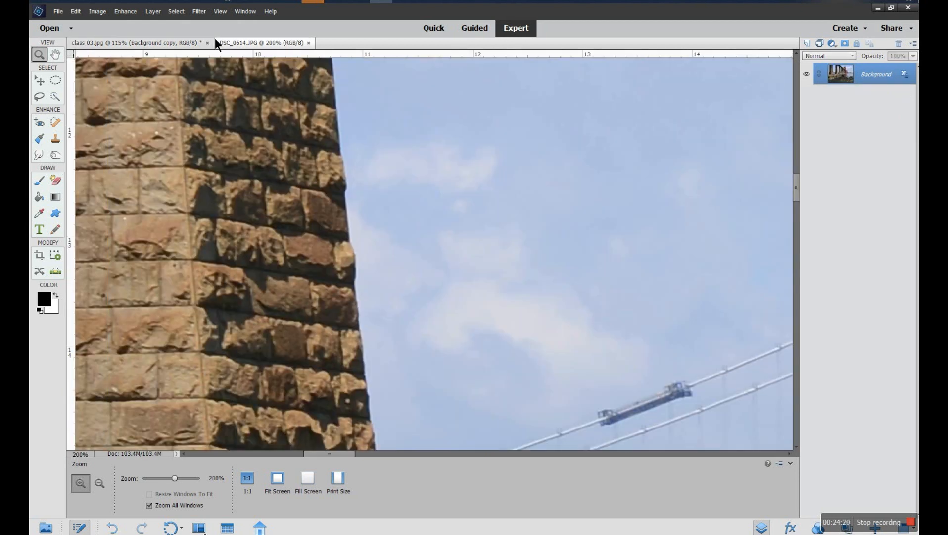
{"action": "left_click", "coordinate": [167, 44]}
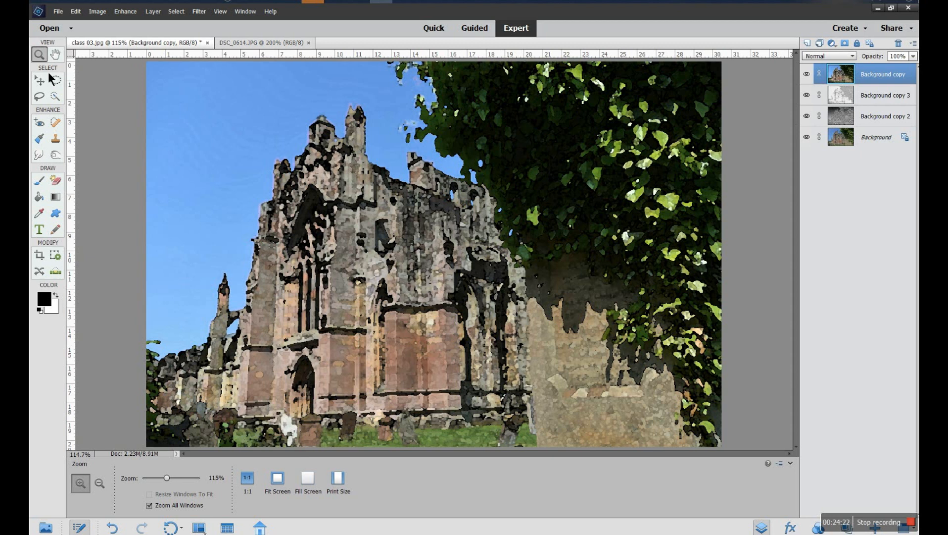
{"action": "left_click", "coordinate": [45, 527]}
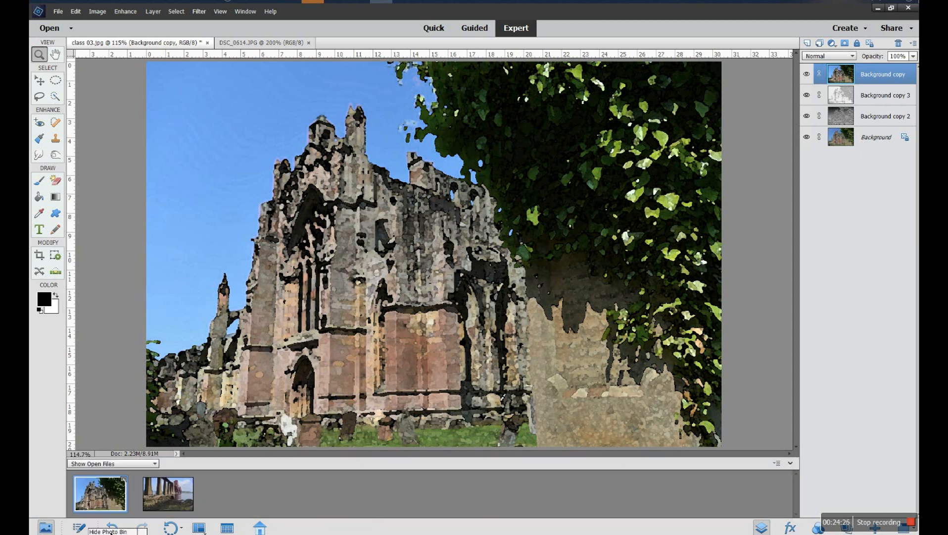